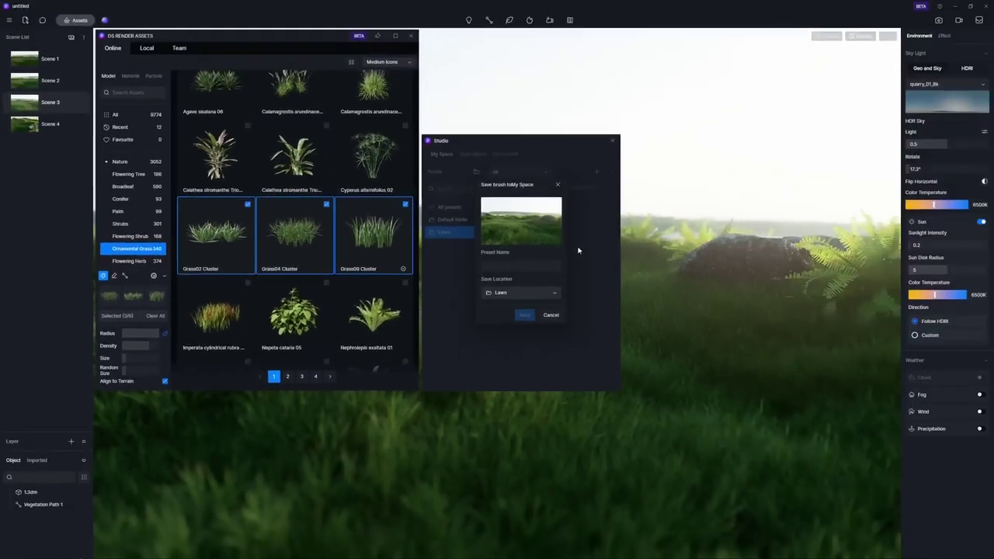
Save the grass brush to My Space as a preset named Lawn in the Lawn folder
left_click(515, 265)
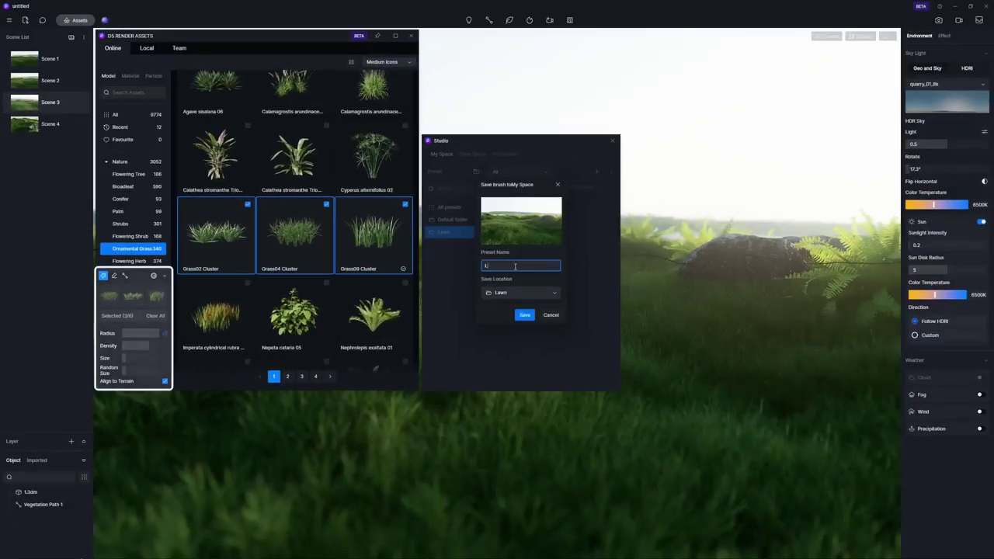
left_click(523, 314)
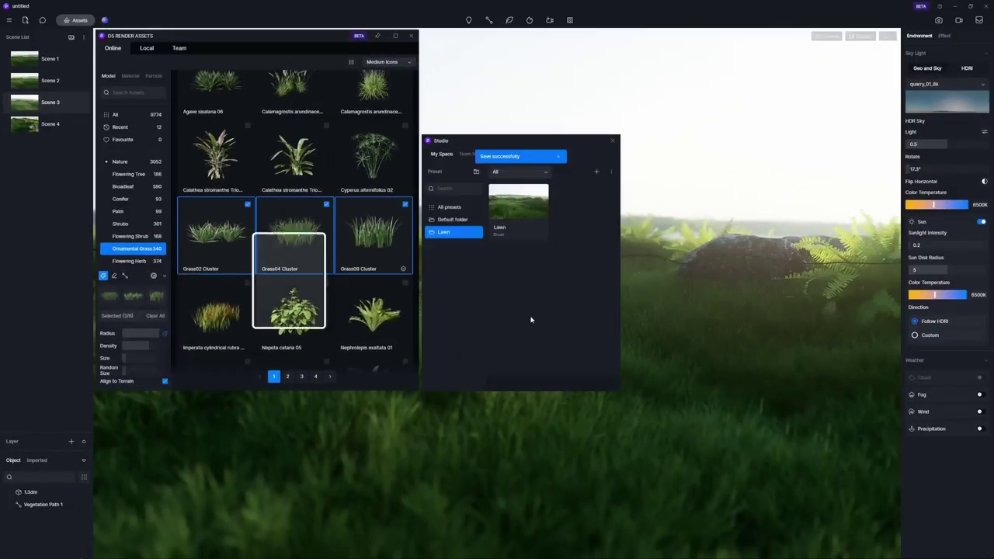
In Scene 4, save Vegetation Path 1 to My Space as a preset named Path in the Path folder
left_click(27, 103)
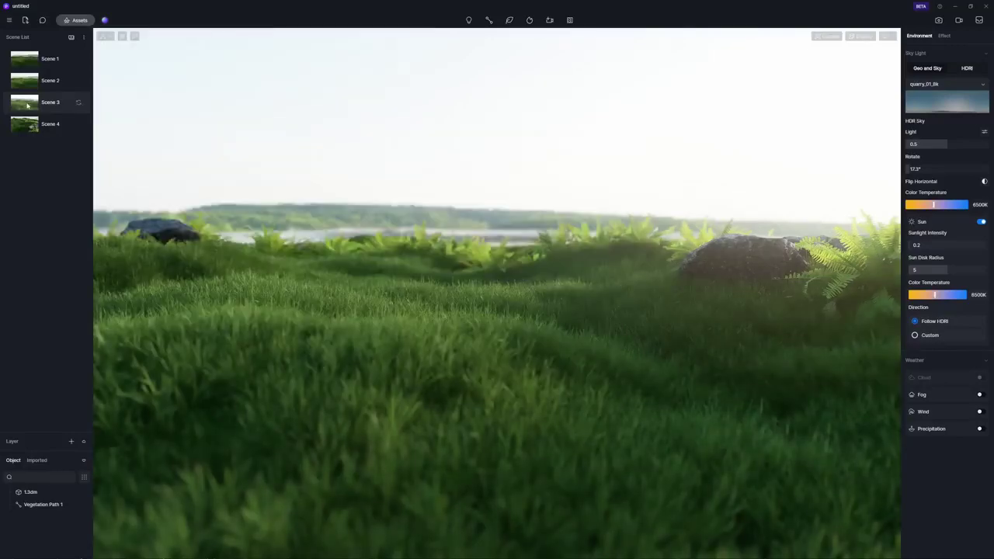
left_click(27, 124)
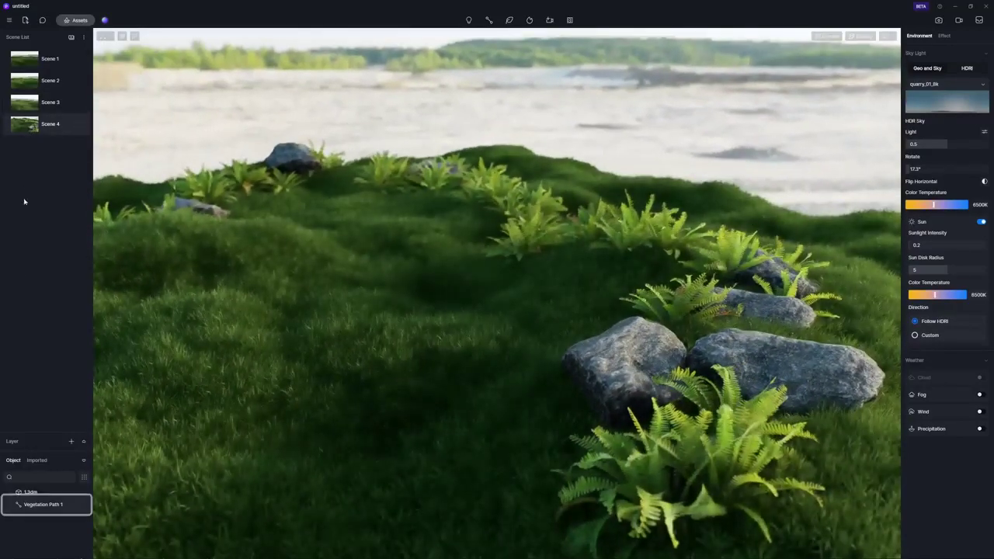
left_click(28, 505)
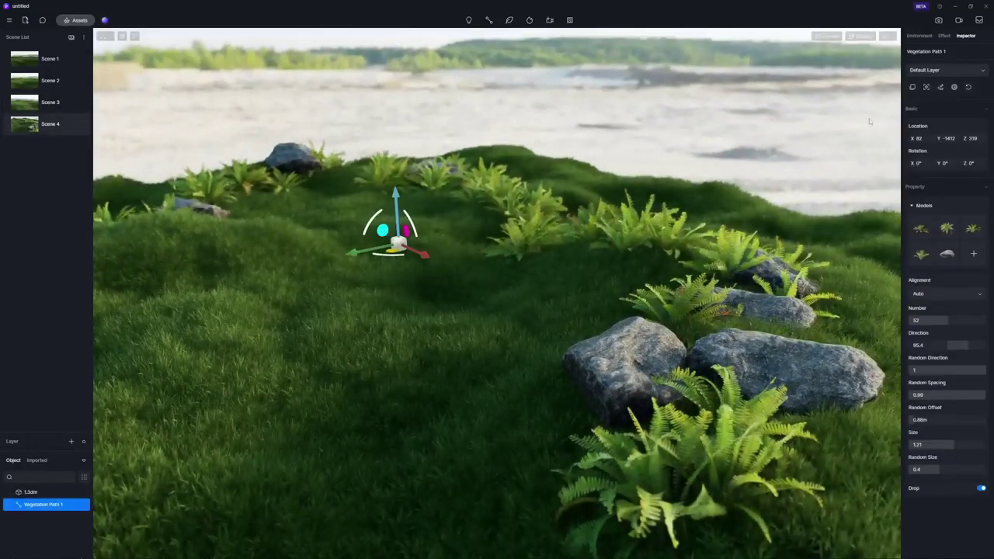
left_click(953, 87)
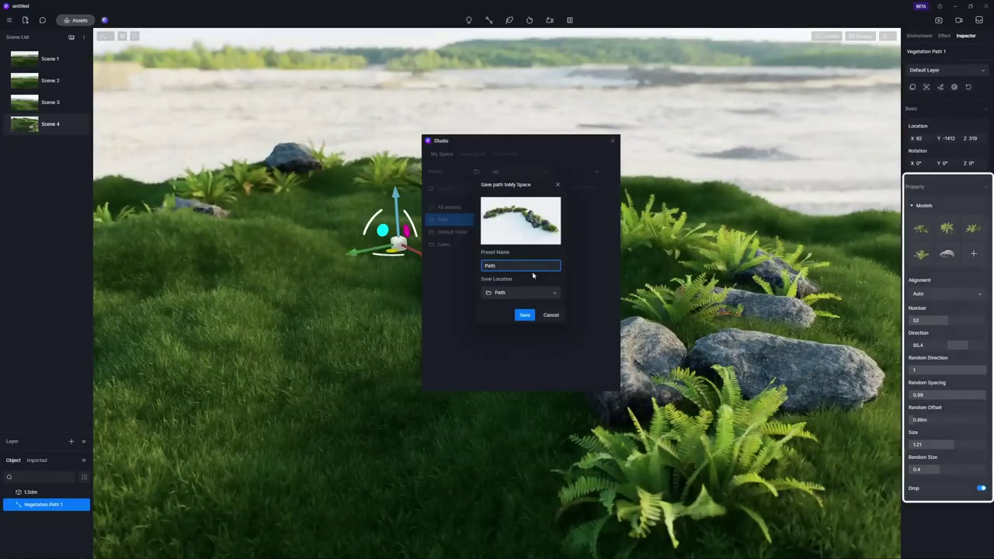
left_click(526, 316)
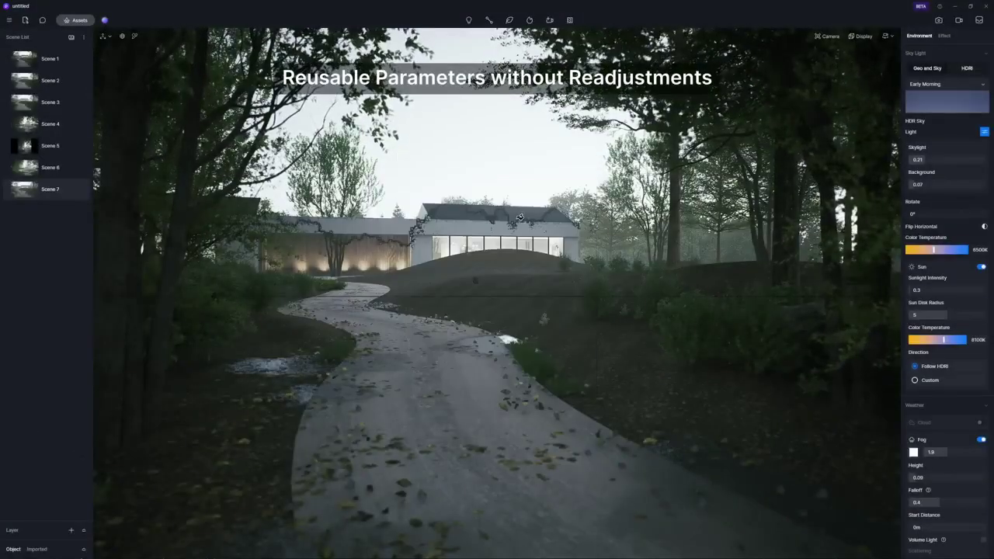
Cover the bare ground on both sides of the road with grass using the Lawn brush preset
left_click(511, 313)
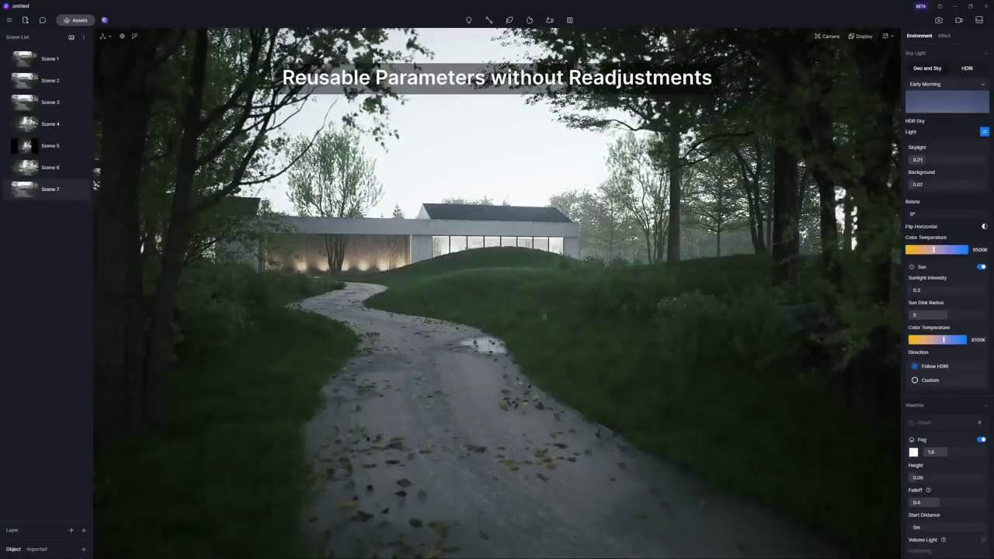
Lay the Path preset from My Space along the road's right edge, from near the house to the foreground
left_click(105, 20)
left_click(432, 239)
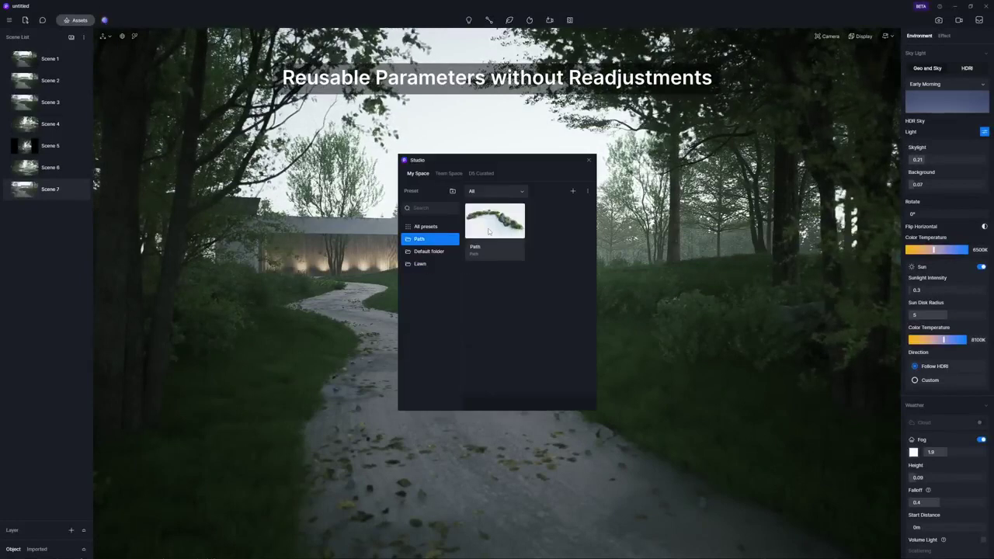
left_click(493, 223)
left_click(373, 300)
left_click(432, 305)
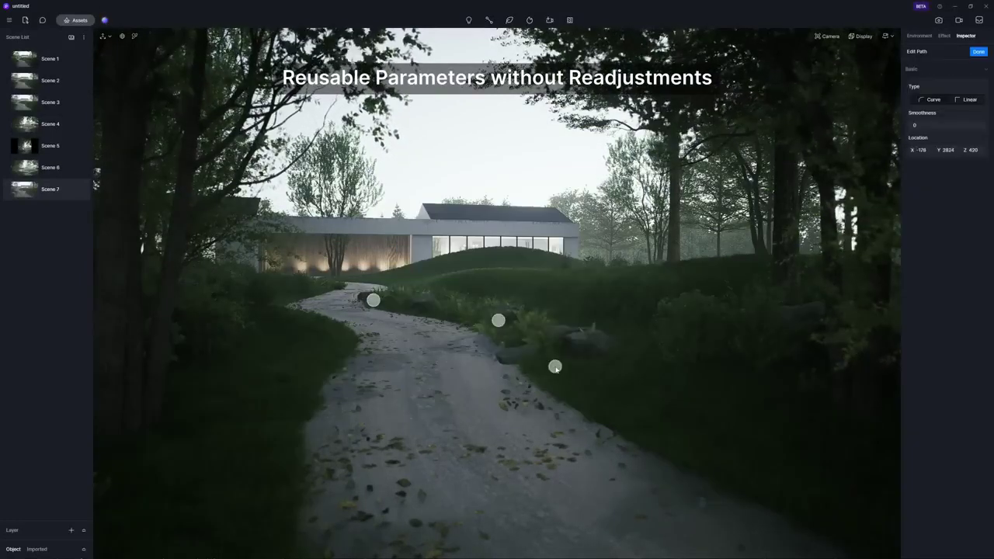
left_click(654, 411)
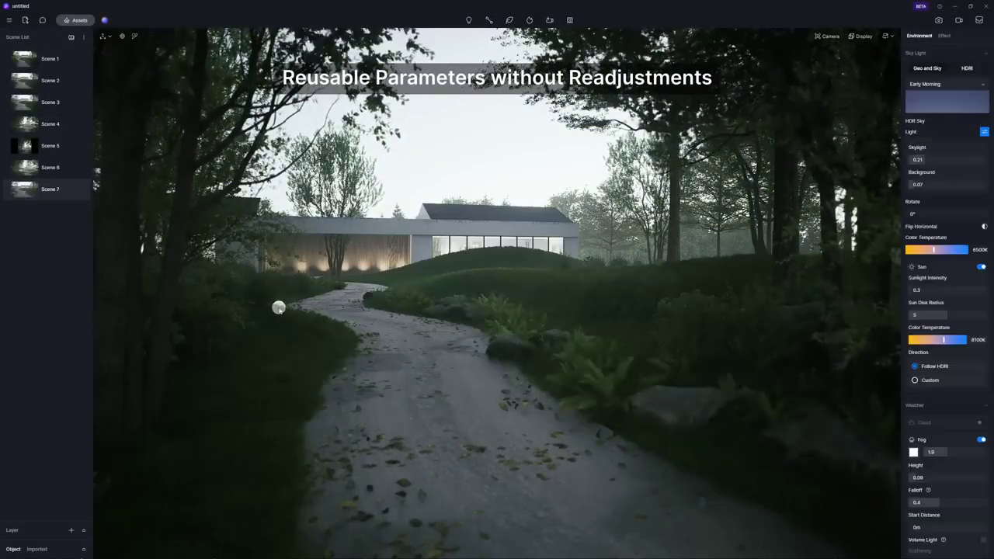
Lay another run of the Path vegetation along the road's left edge toward the foreground
left_click(311, 316)
left_click(341, 337)
left_click(275, 391)
left_click(235, 428)
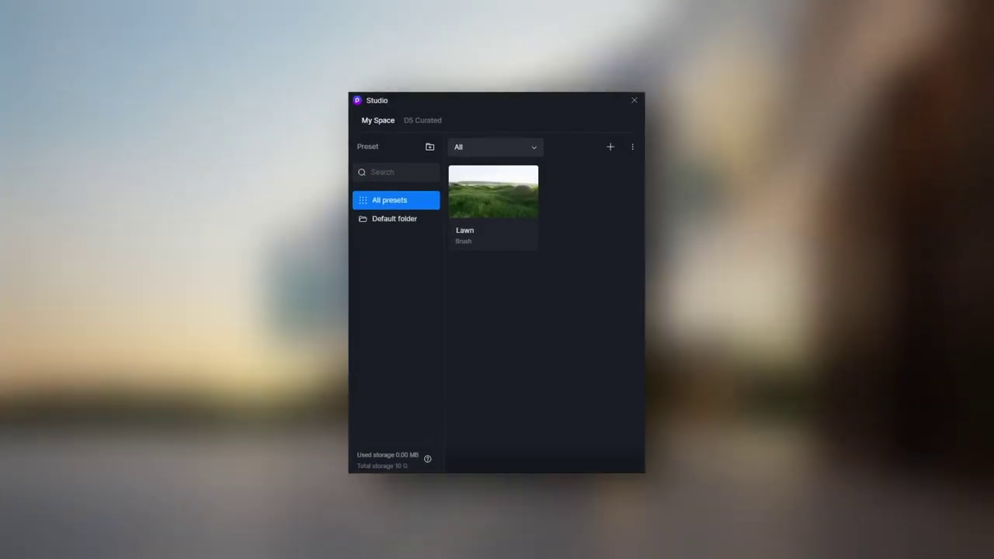
Browse the first page of D5 Curated environment presets in Studio
left_click(431, 122)
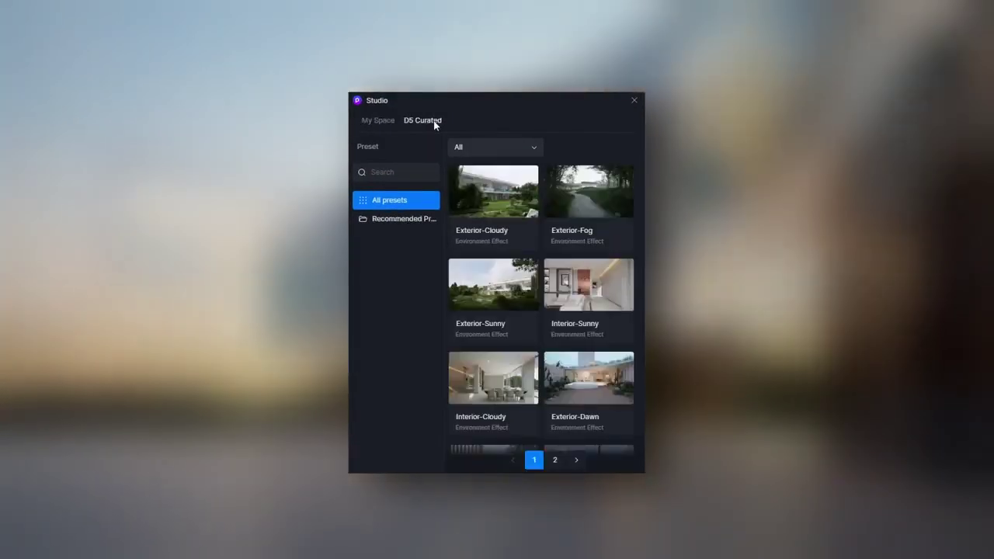
scroll(636, 197, "down", 3)
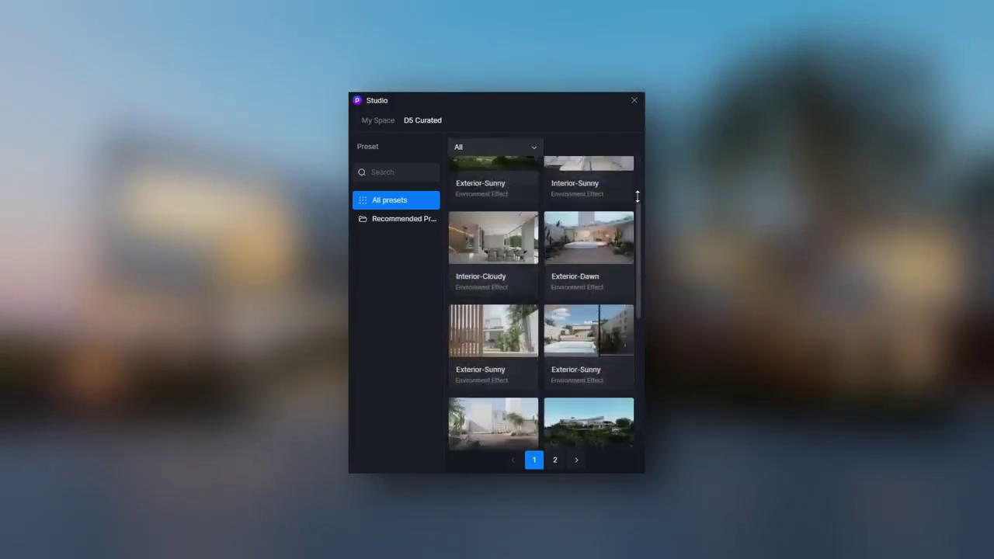
scroll(636, 196, "down", 2)
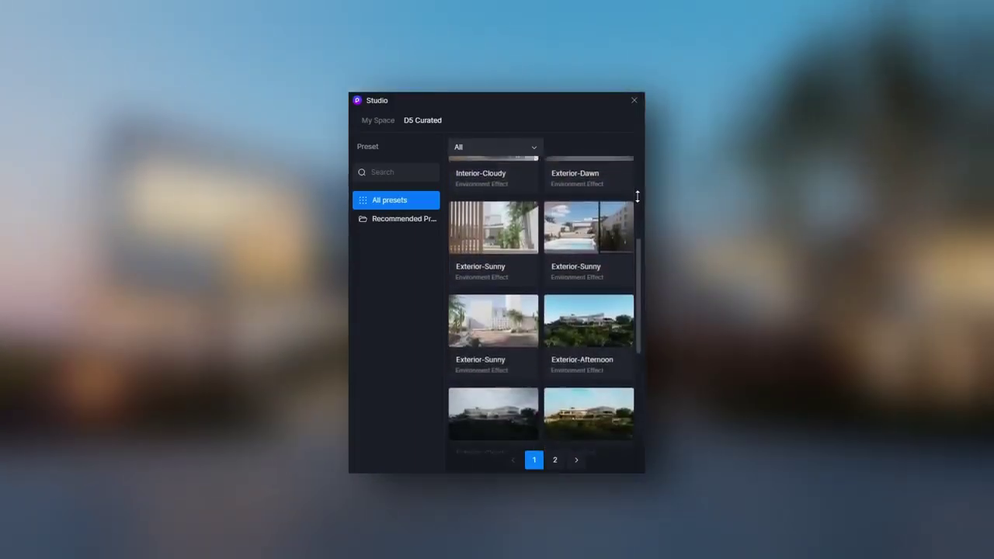
scroll(637, 196, "down", 2)
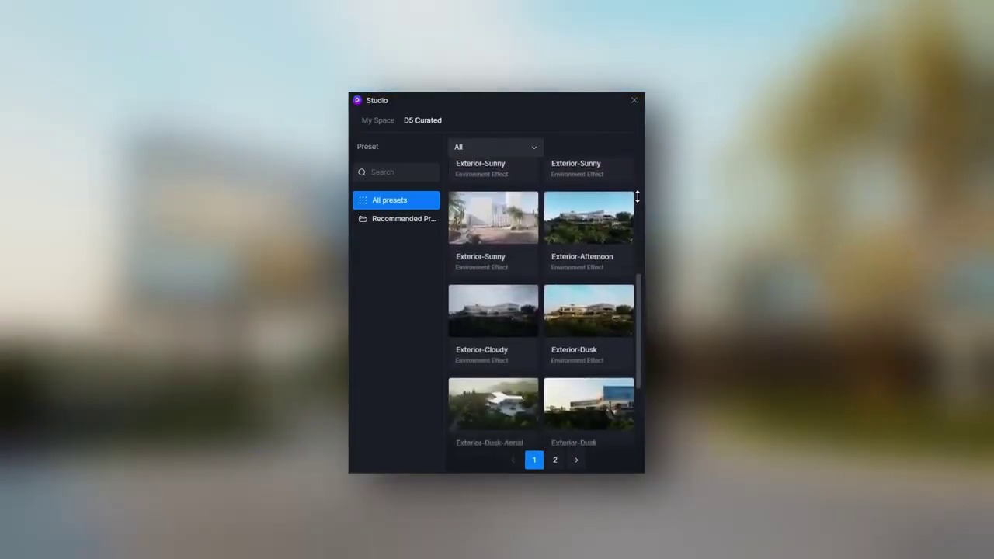
scroll(637, 196, "down", 2)
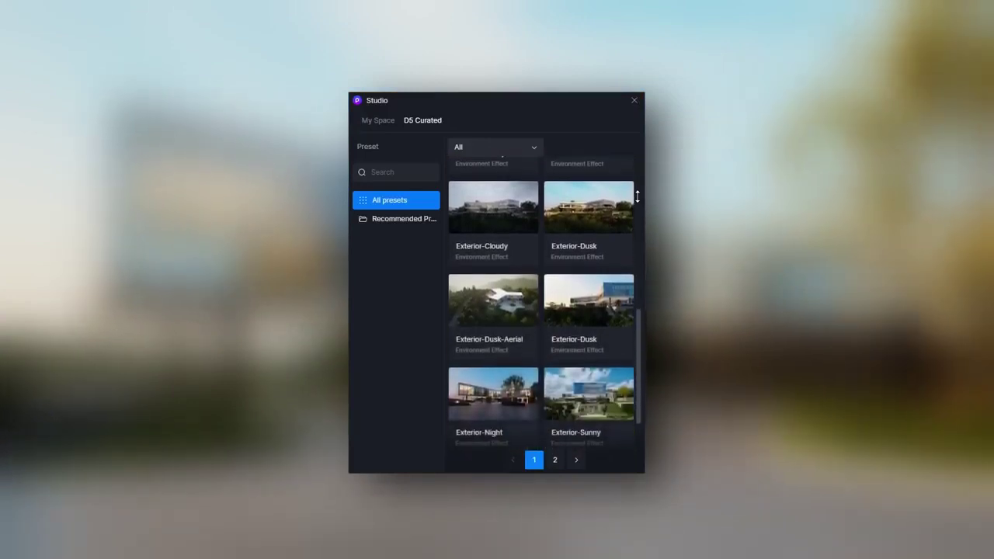
scroll(637, 197, "down", 2)
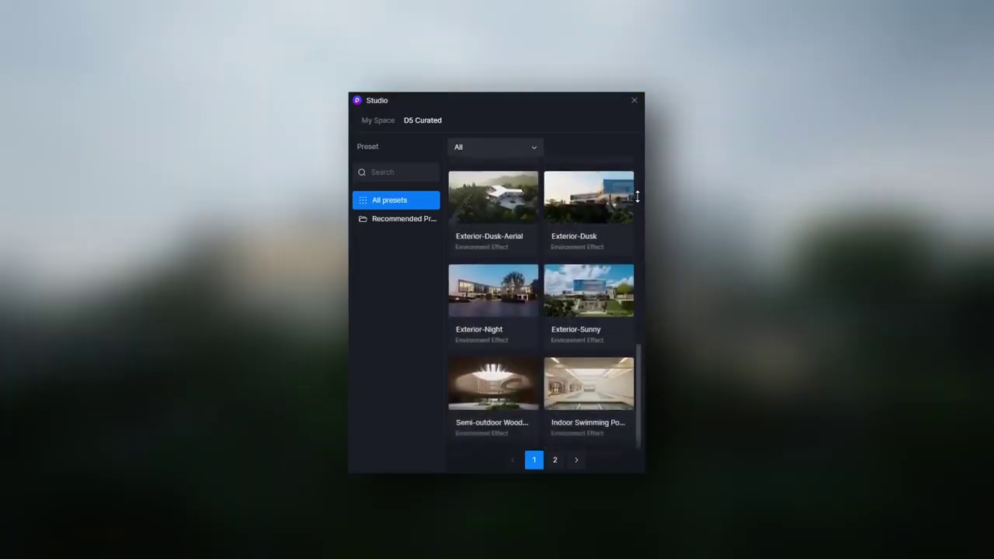
scroll(637, 196, "down", 1)
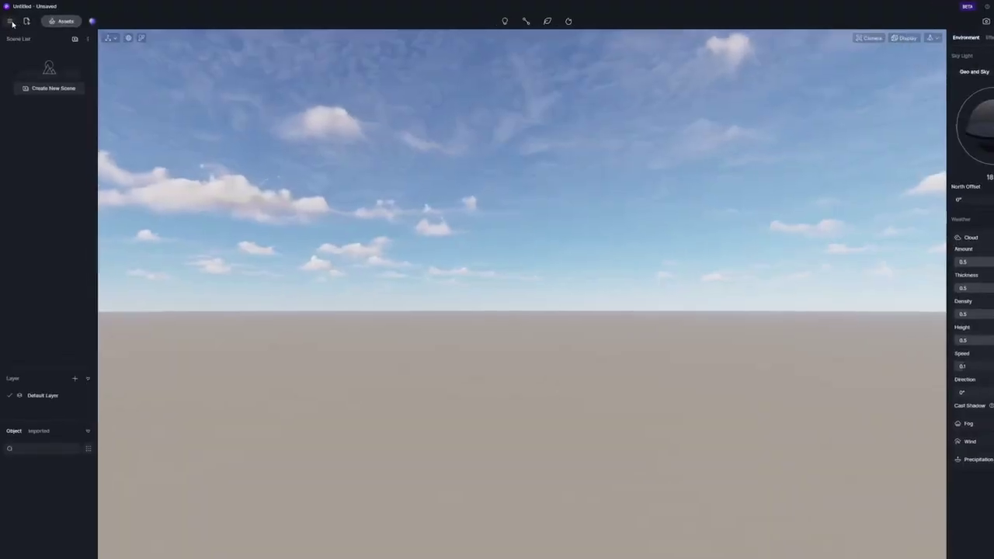
Enable the Section Tools widget in the preferences and close them
left_click(9, 21)
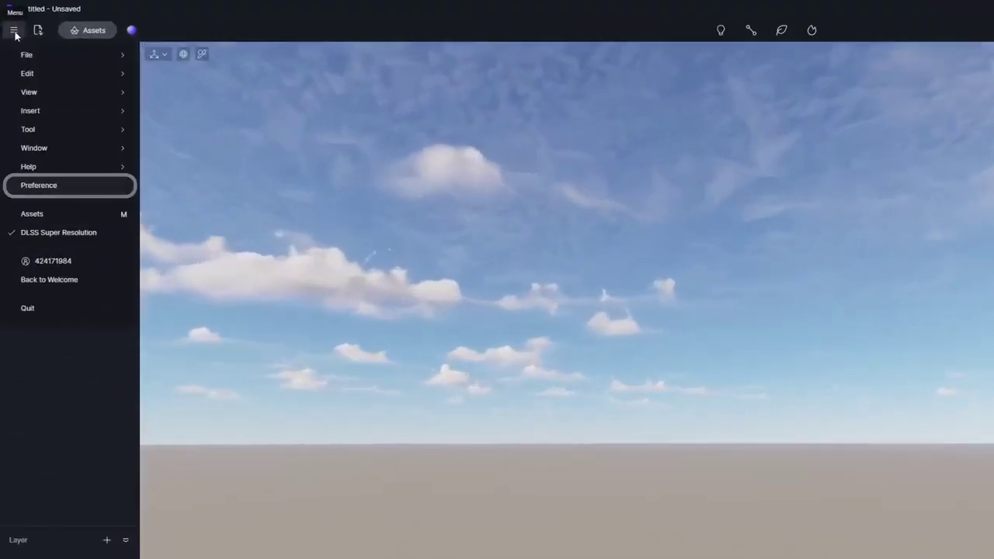
left_click(44, 188)
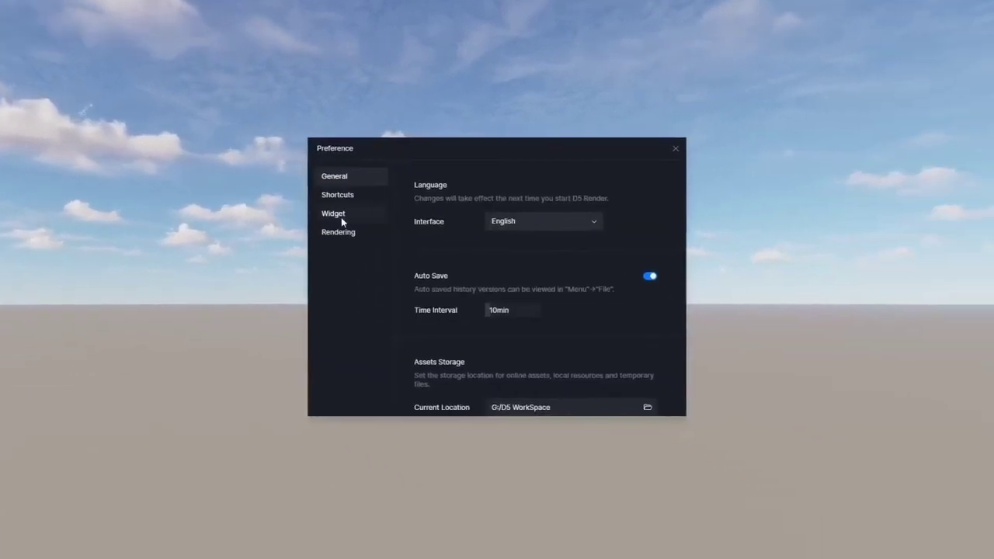
left_click(341, 217)
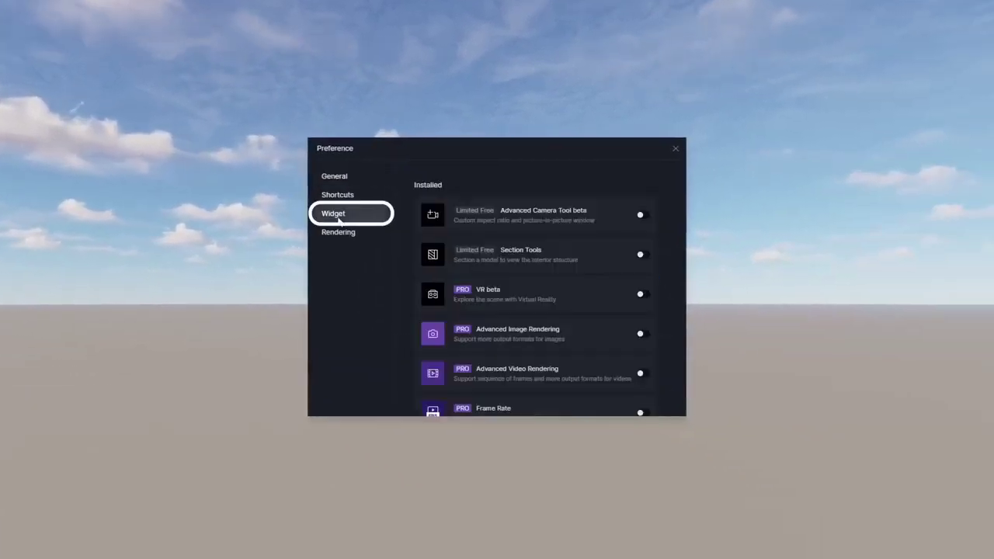
left_click(642, 255)
left_click(674, 147)
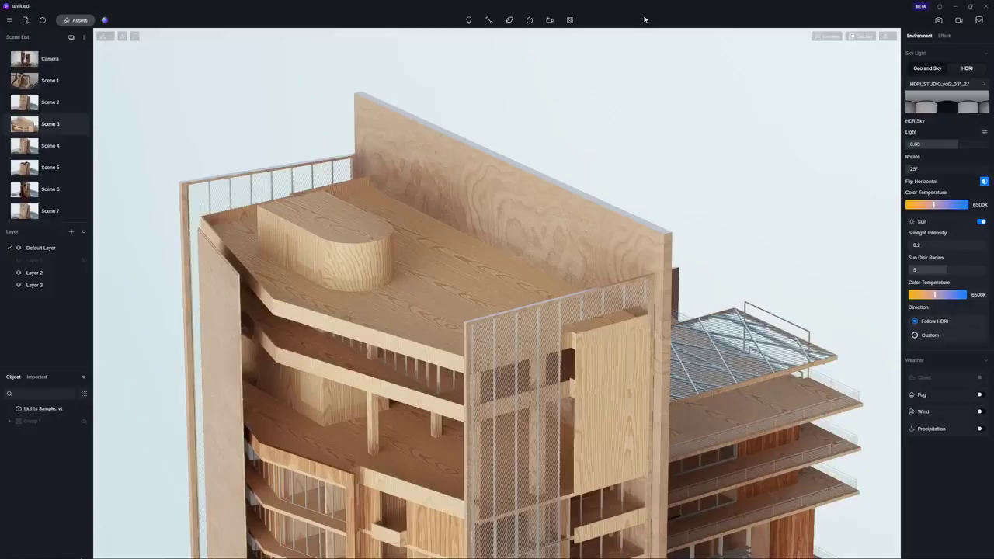
Place a section plane on the tower's facade, move it into the building, and preview its fill color
left_click(570, 21)
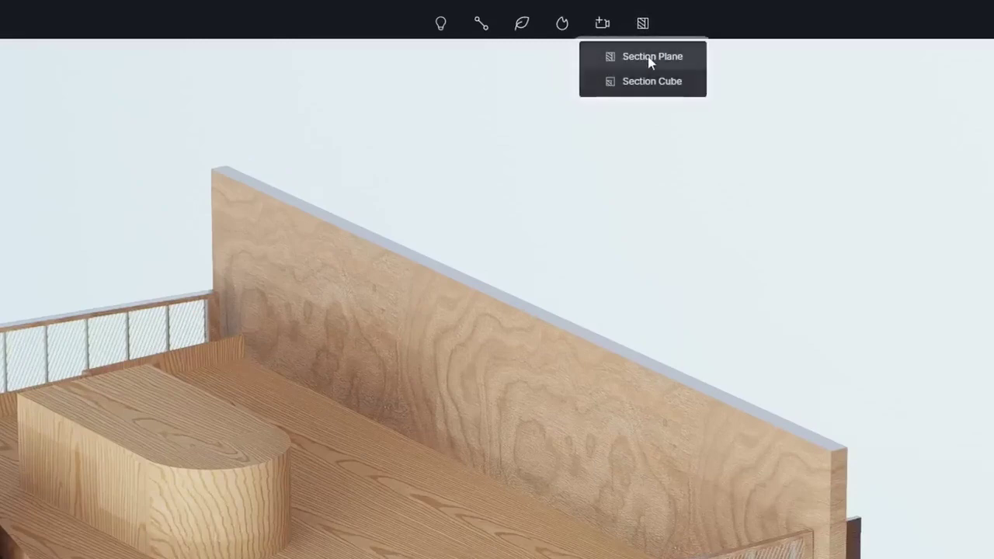
left_click(573, 36)
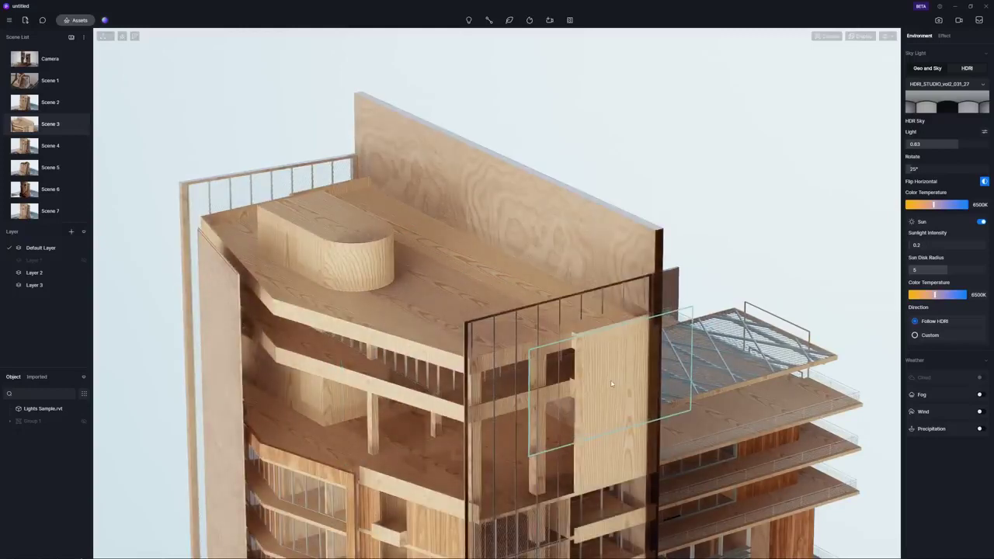
left_click(611, 383)
left_click_drag(636, 398, 571, 370)
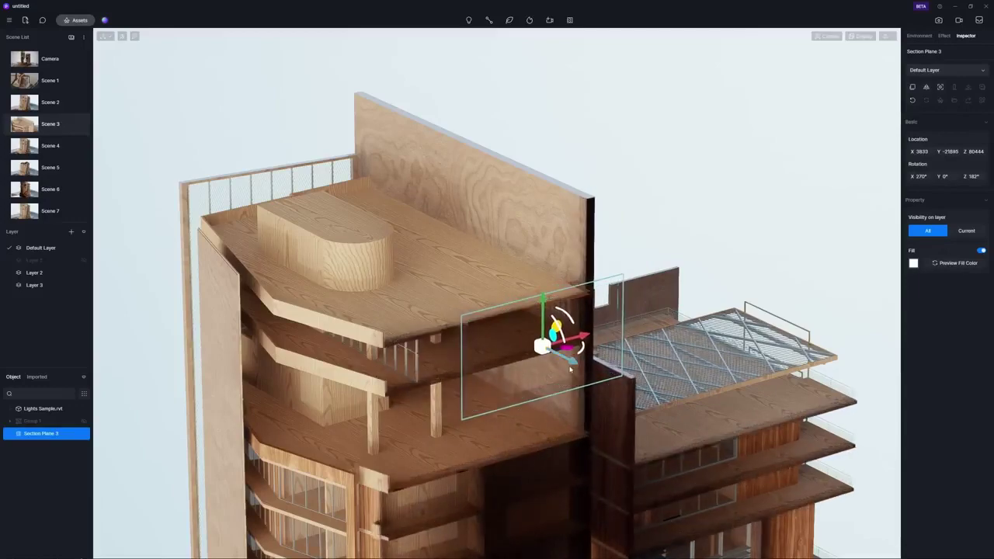
left_click(959, 264)
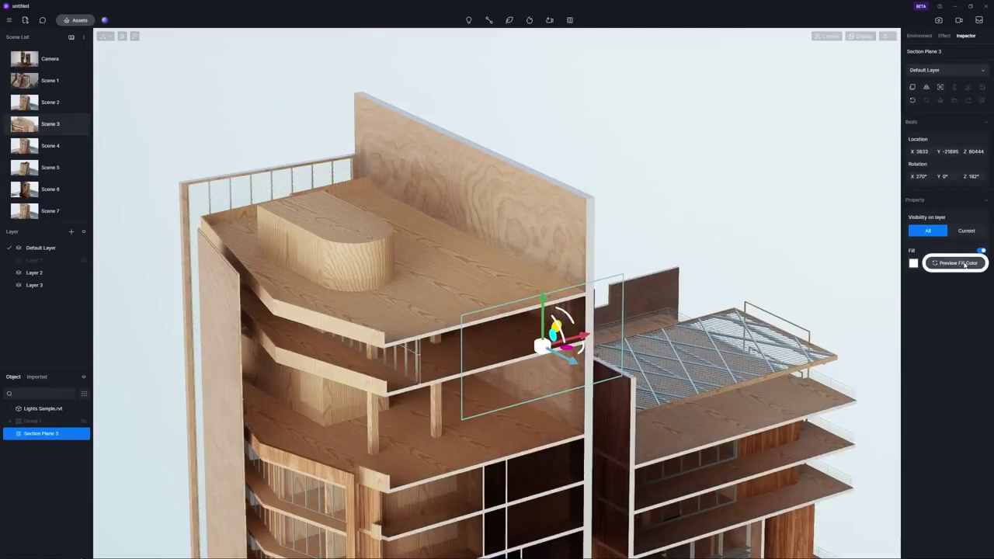
In Scene 4, change Section Plane 3's fill to a saturated red and shift its hue
left_click(49, 146)
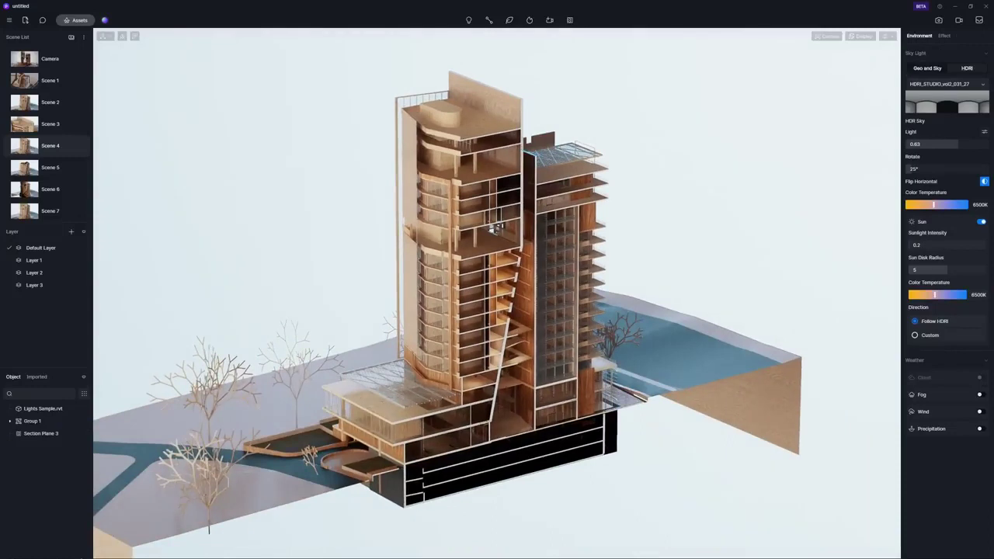
left_click(38, 435)
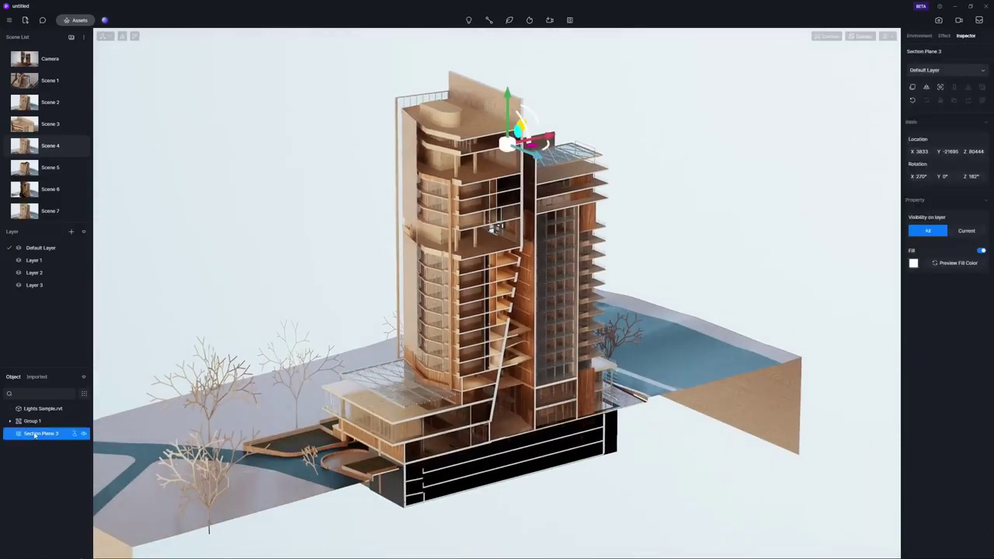
left_click(914, 264)
left_click_drag(911, 298, 987, 294)
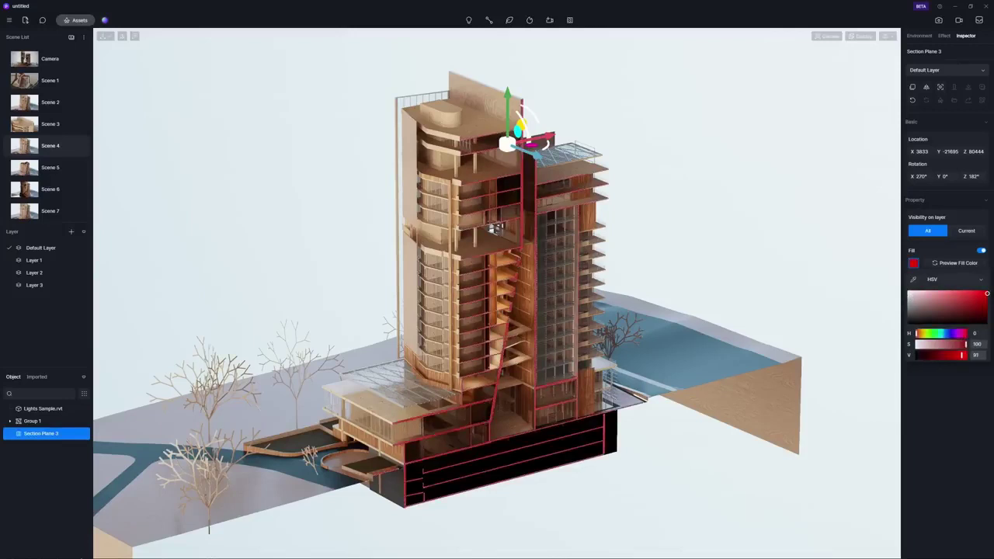
mouse_move(917, 334)
left_mouse_down()
mouse_move(948, 334)
mouse_move(933, 334)
left_mouse_up()
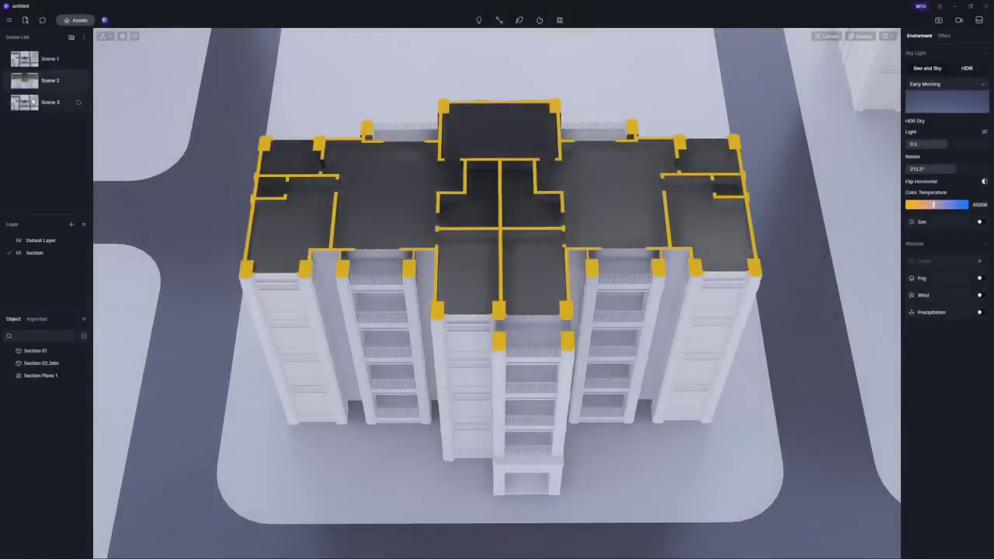
Open Scene 3, show the Default Layer, and switch the Section layer's visibility off and back on
left_click(32, 102)
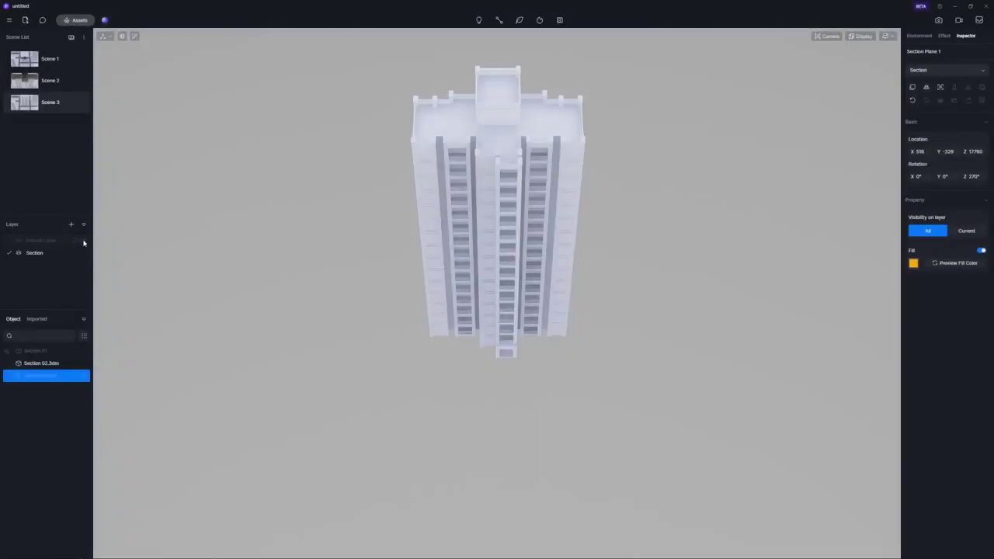
left_click(84, 241)
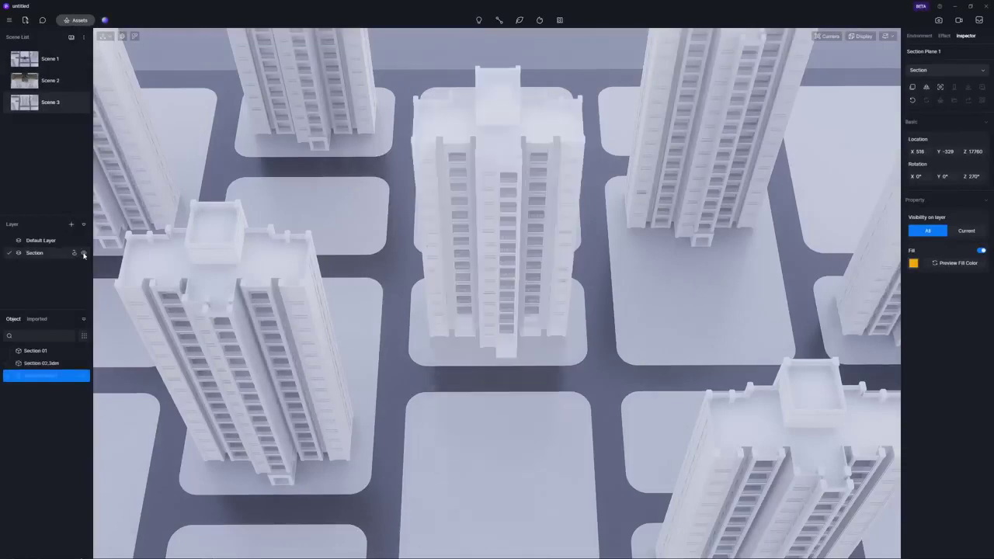
left_click(84, 253)
left_click(84, 255)
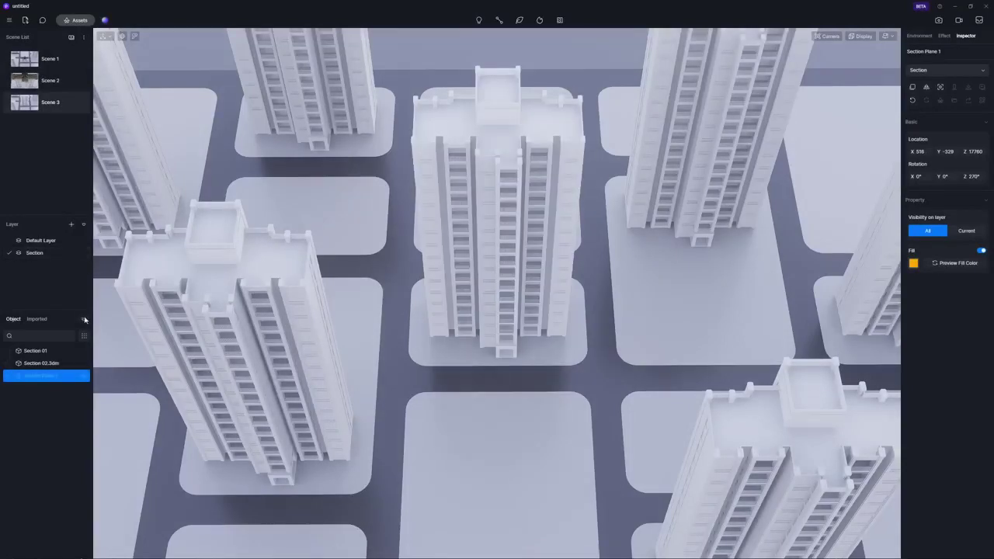
Limit the object list to the current layer and make Section Plane 1 visible
left_click(84, 335)
left_click(118, 474)
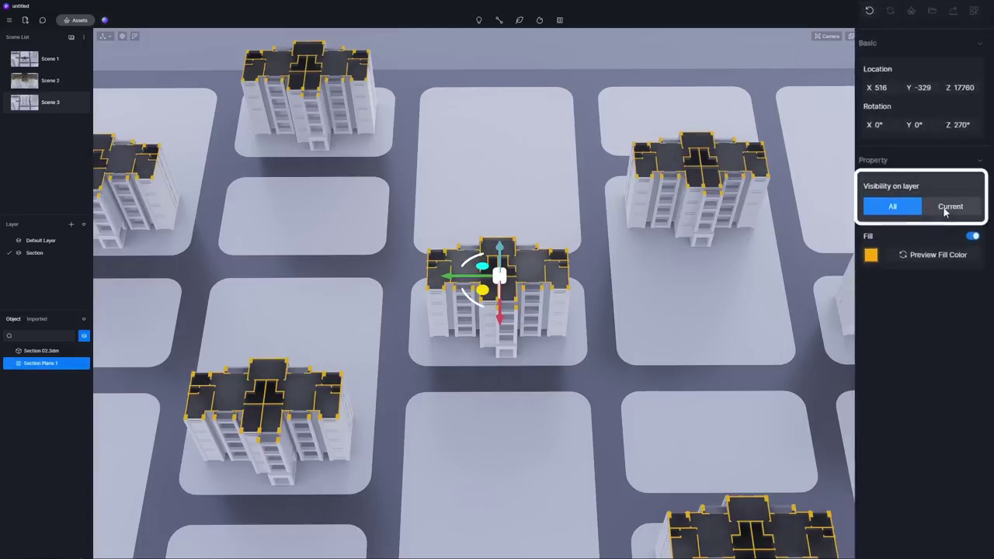
Limit Section Plane 1's visibility effect to the current layer and switch to Scene 2
left_click(967, 233)
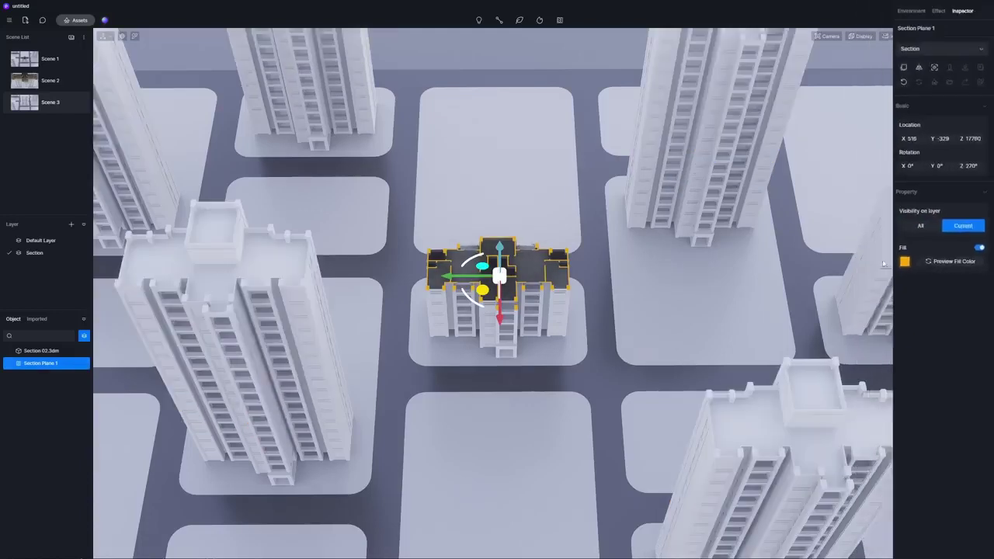
left_click(28, 83)
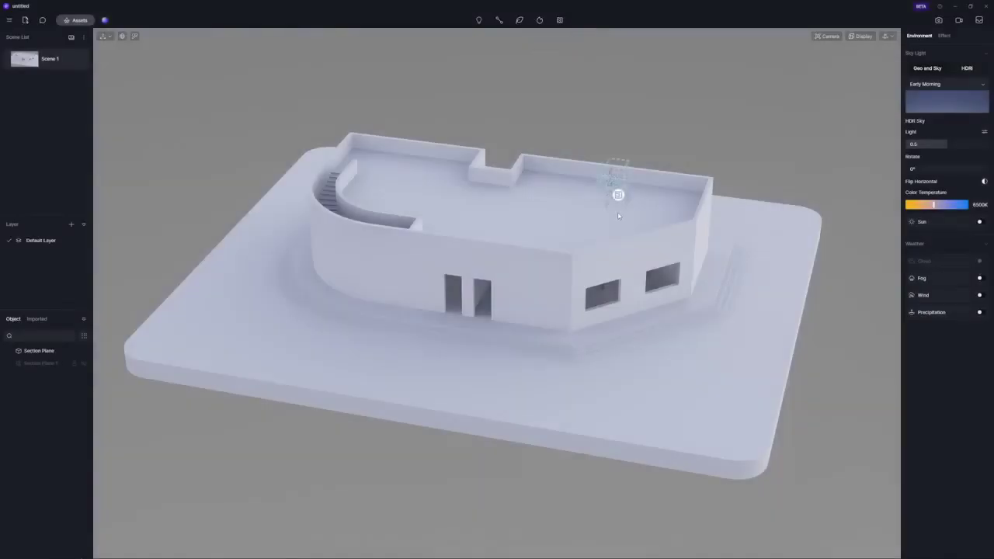
Cut the building's angled end with a section cube scaled to about 7264 per side and preview its fill color
left_click(618, 216)
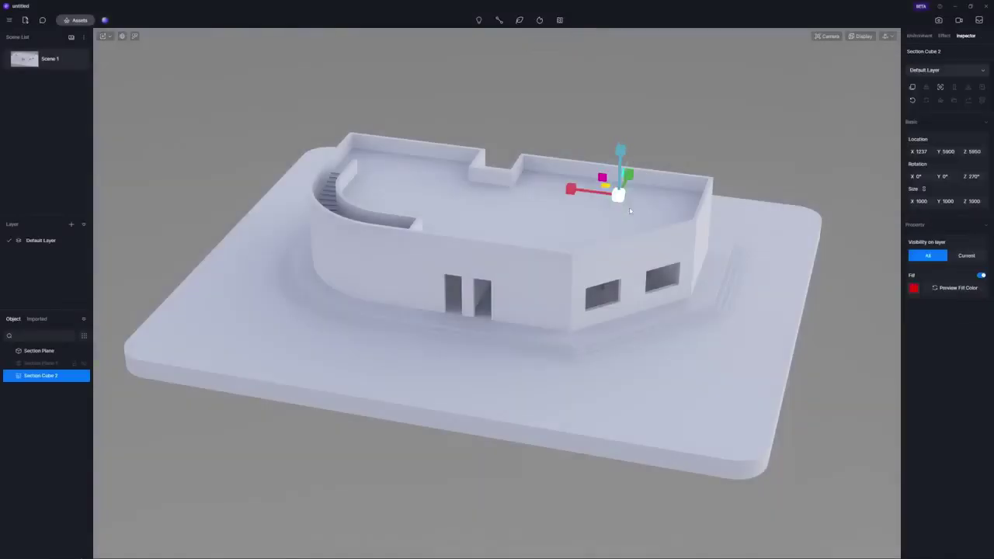
left_click_drag(516, 178, 452, 169)
key("space")
left_click_drag(631, 206, 636, 232)
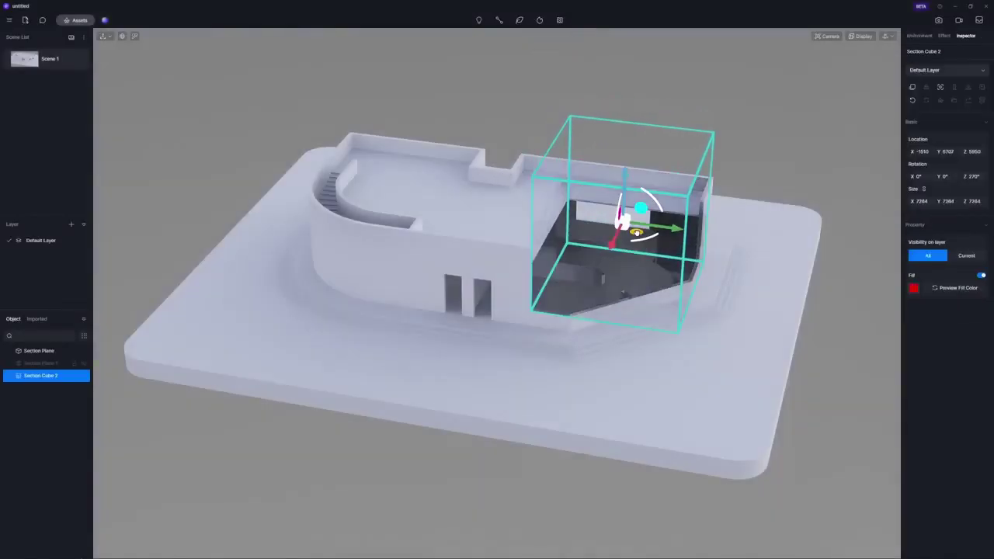
left_click(937, 289)
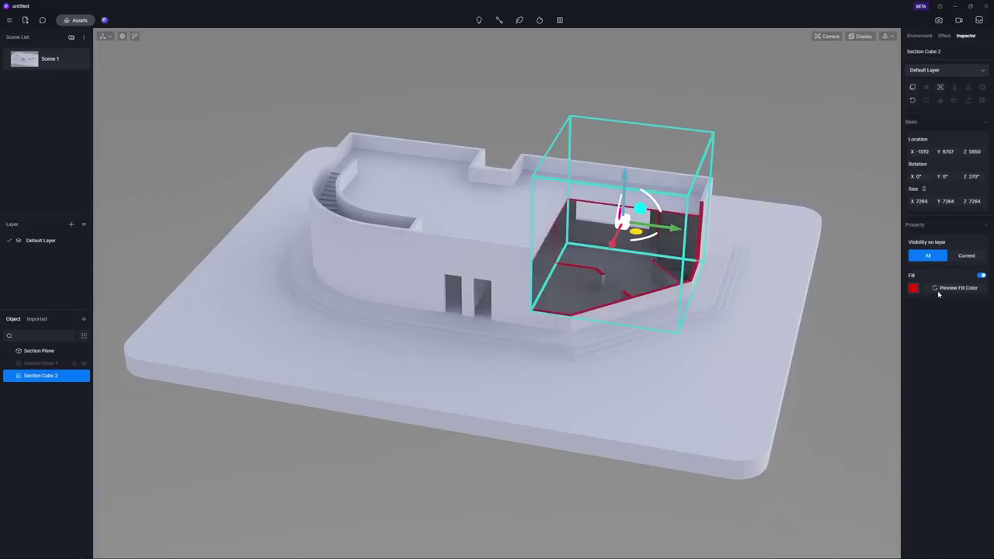
left_click(872, 291)
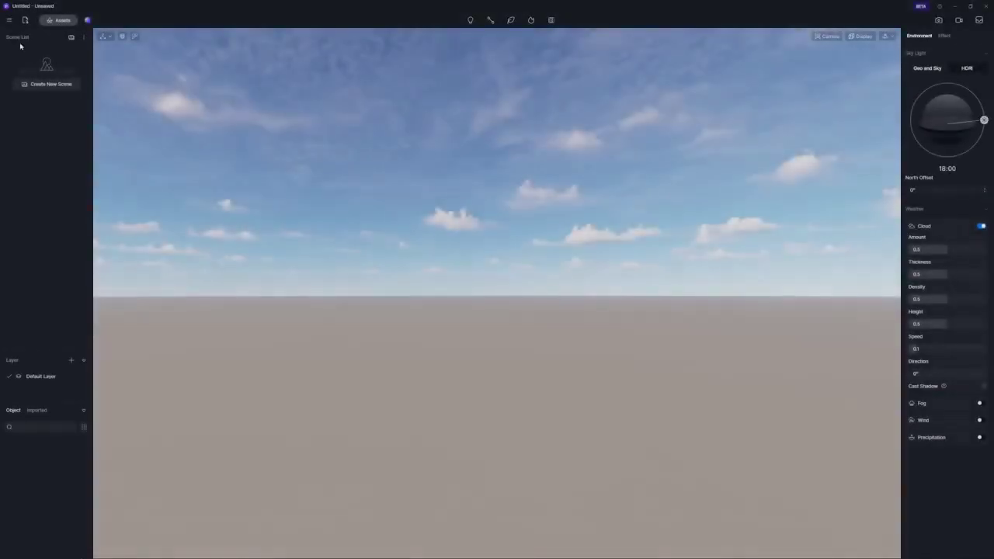
Enable the Advanced Camera Tool beta widget in the preferences and close them
left_click(9, 21)
left_click(27, 117)
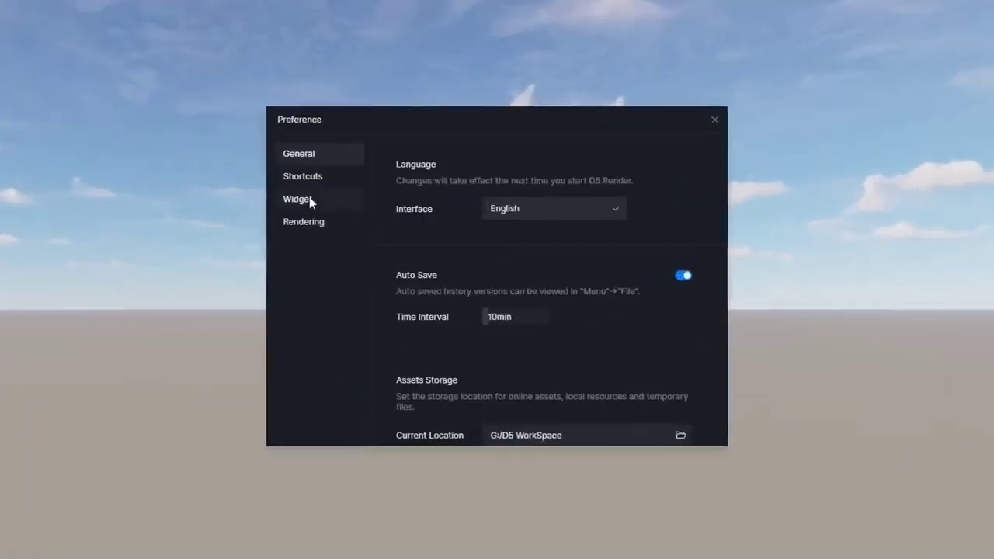
left_click(387, 236)
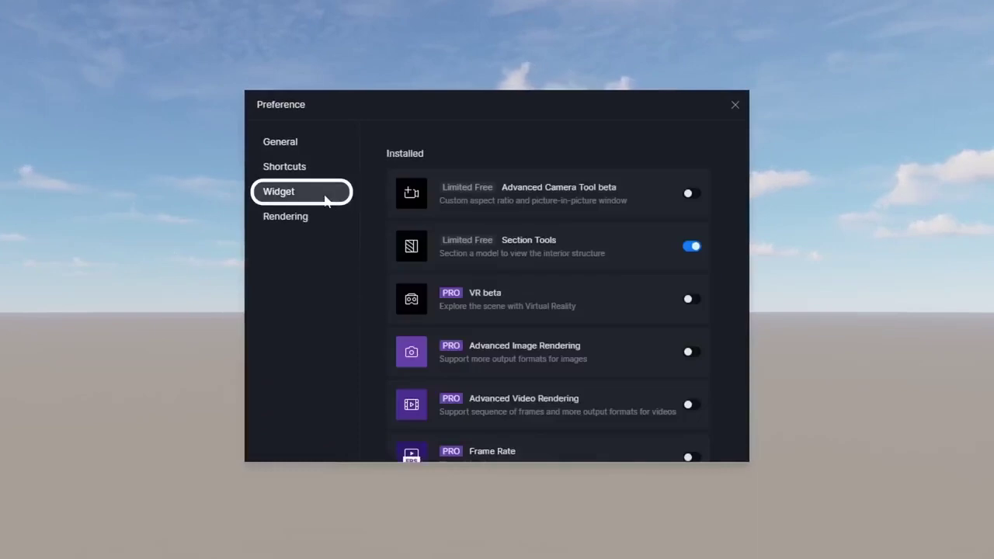
left_click(691, 194)
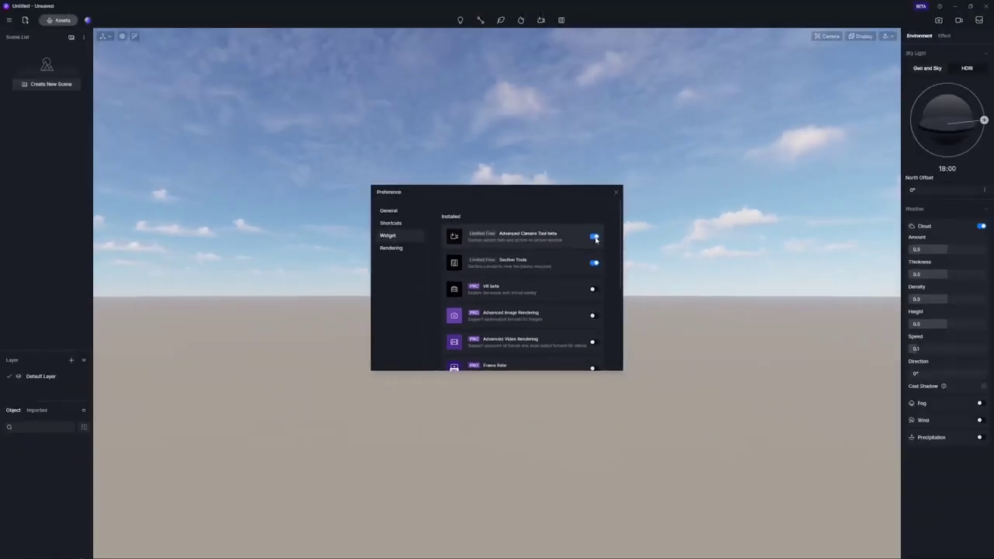
left_click(616, 192)
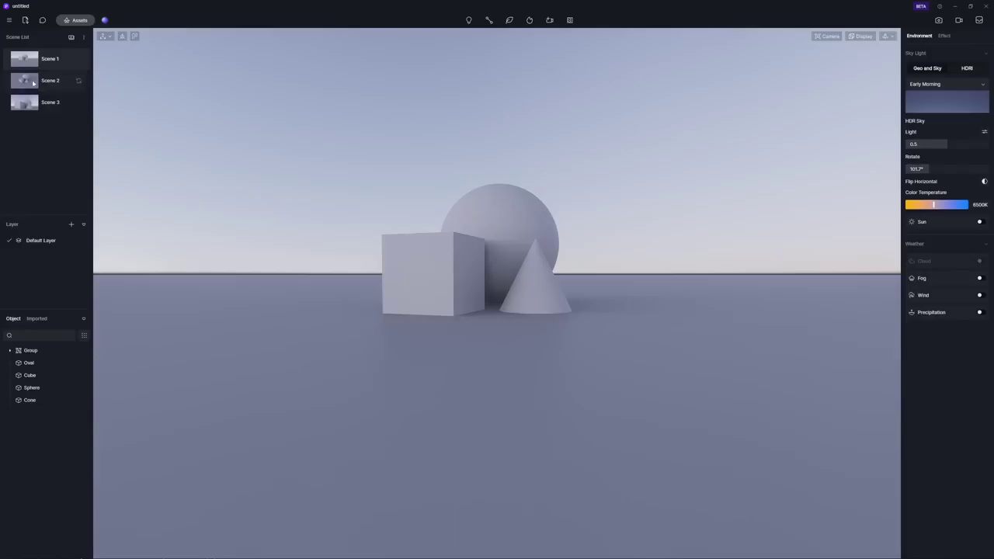
Place a camera on the ground in front of the shapes in Scene 2 and add another from Scene 3's current view
left_click(33, 82)
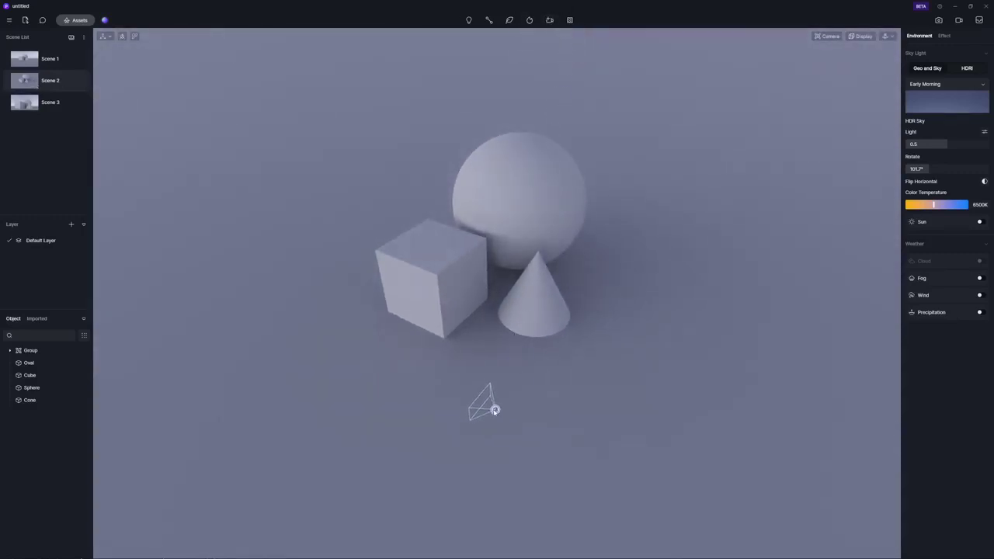
left_click_drag(494, 411, 351, 431)
left_click(493, 428)
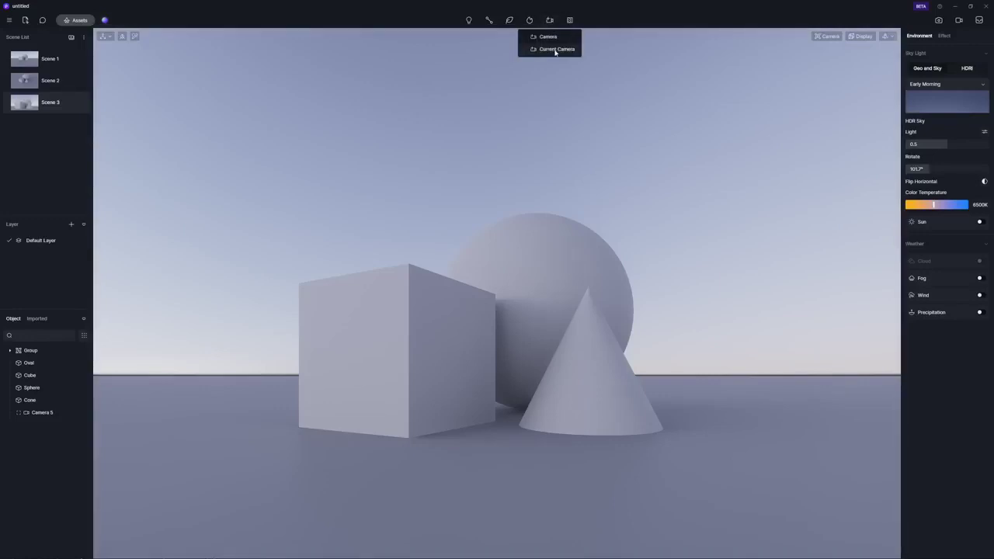
left_click(556, 49)
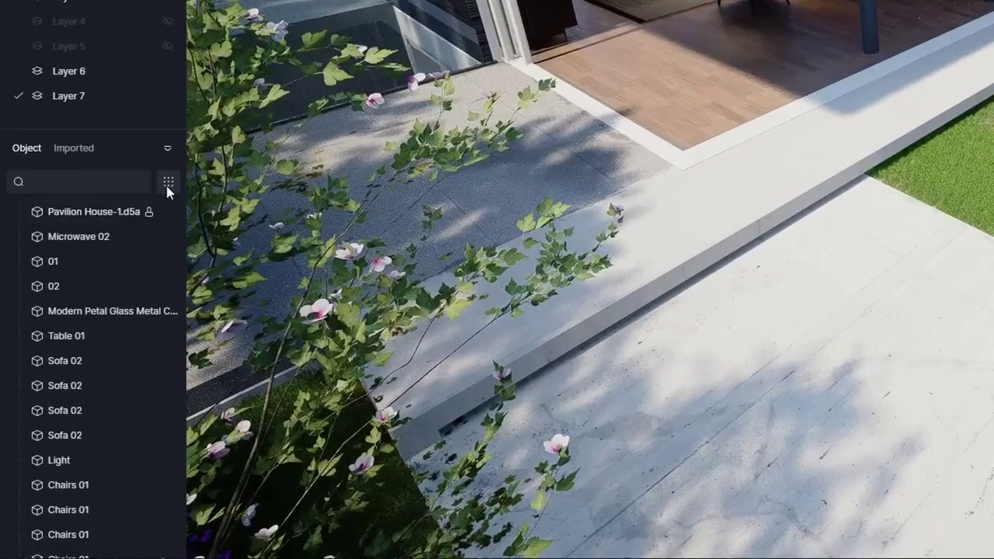
Filter the pavilion house object list to cameras and select Camera 10
left_click(167, 185)
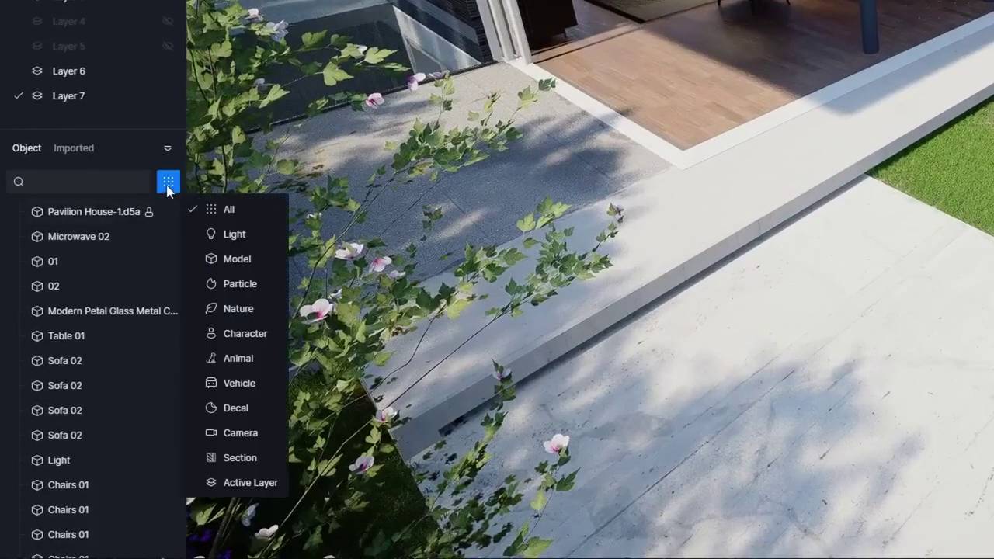
left_click(240, 435)
left_click(80, 441)
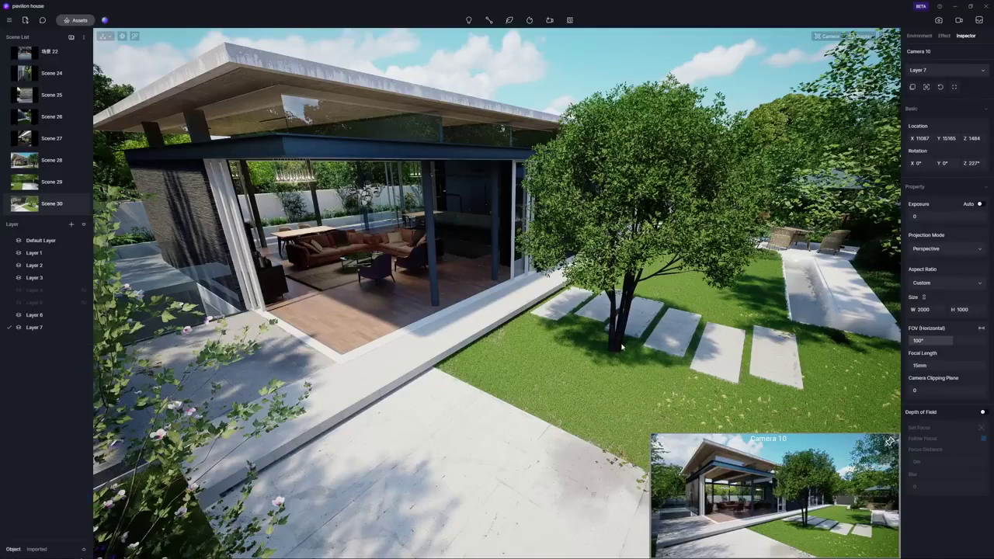
Move the lawn tree beyond the stepping stones, clear of the house in Camera 10's preview, and open Scene 28
left_click(619, 345)
left_click_drag(639, 369, 881, 429)
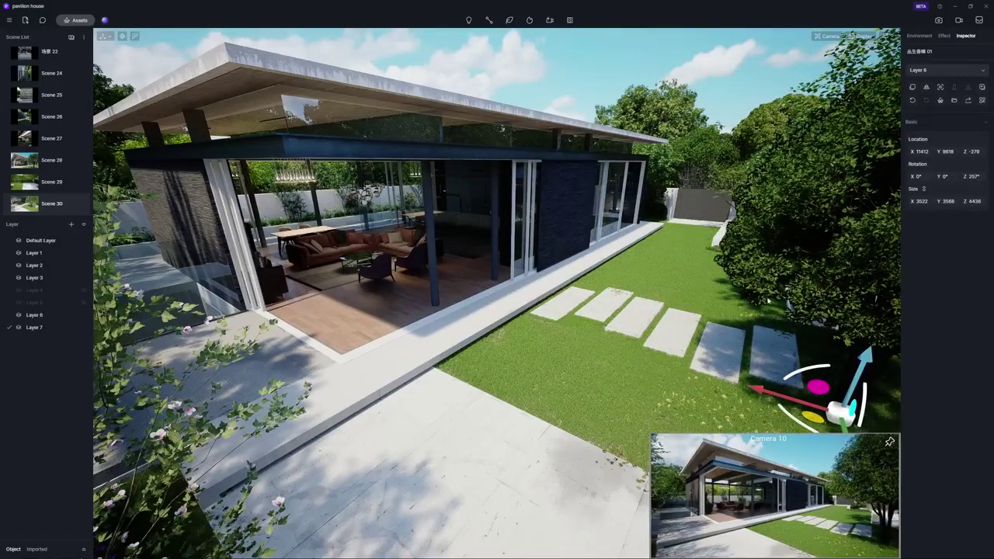
key("Delete")
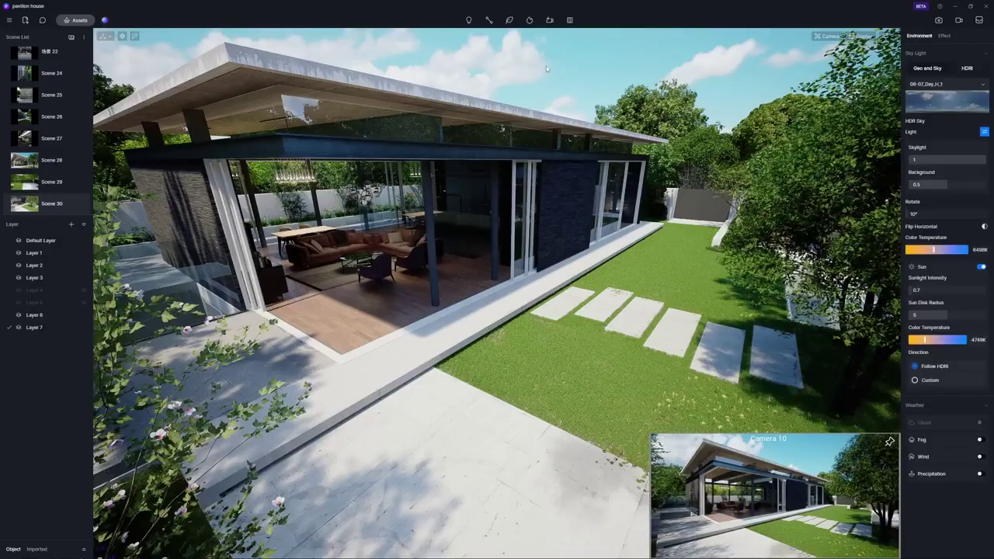
left_click(34, 164)
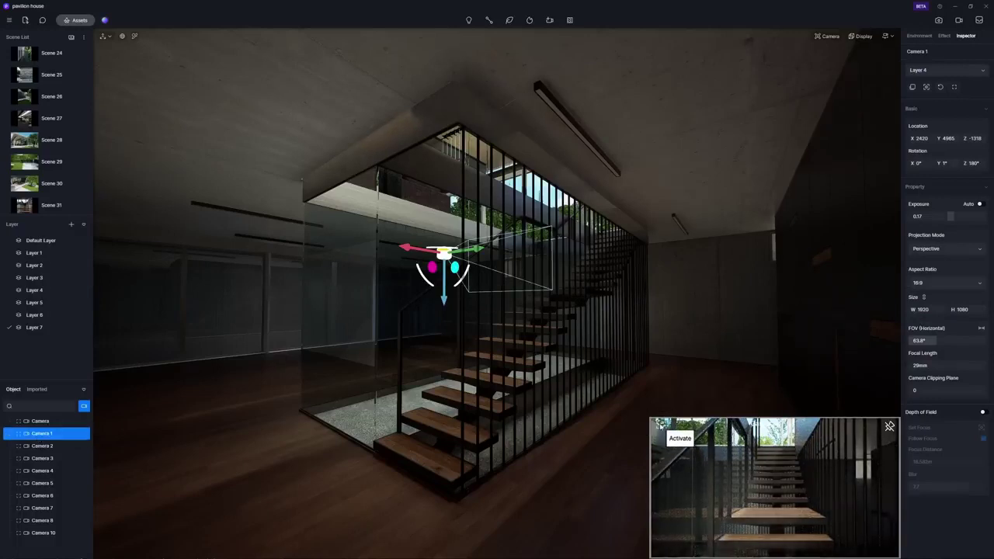
Activate Camera 1's staircase view and switch its aspect ratio to 4:3, 1:1 and finally 9:16
left_click(659, 425)
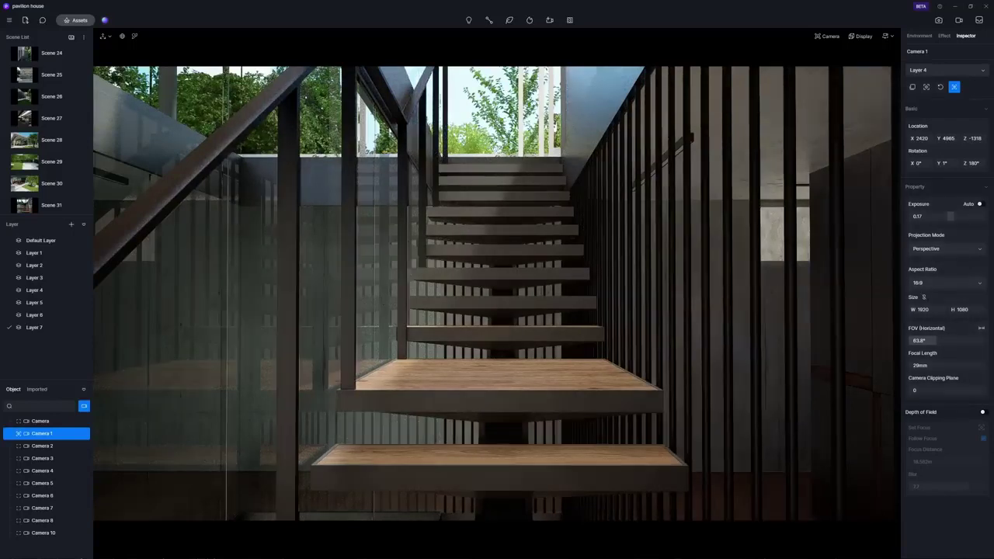
left_click(936, 312)
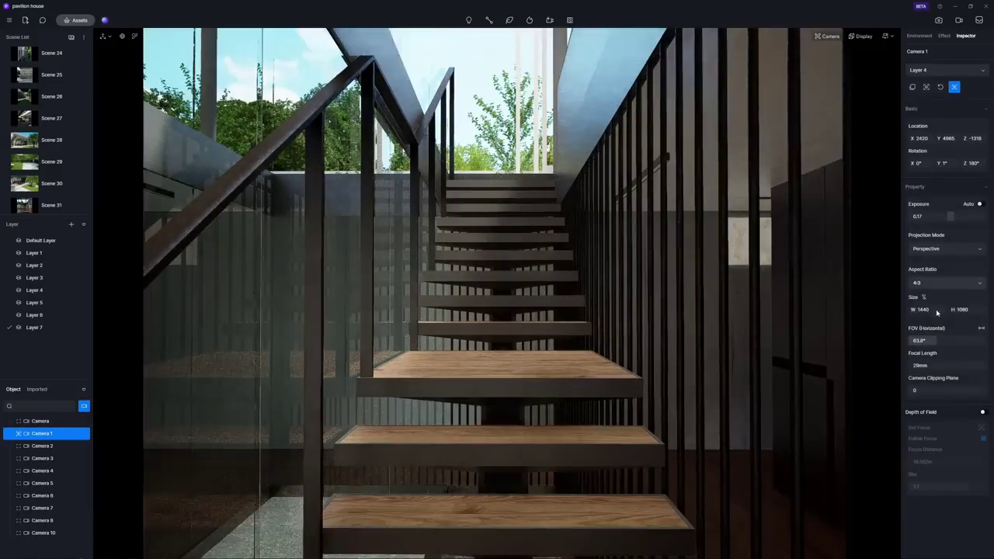
left_click(935, 332)
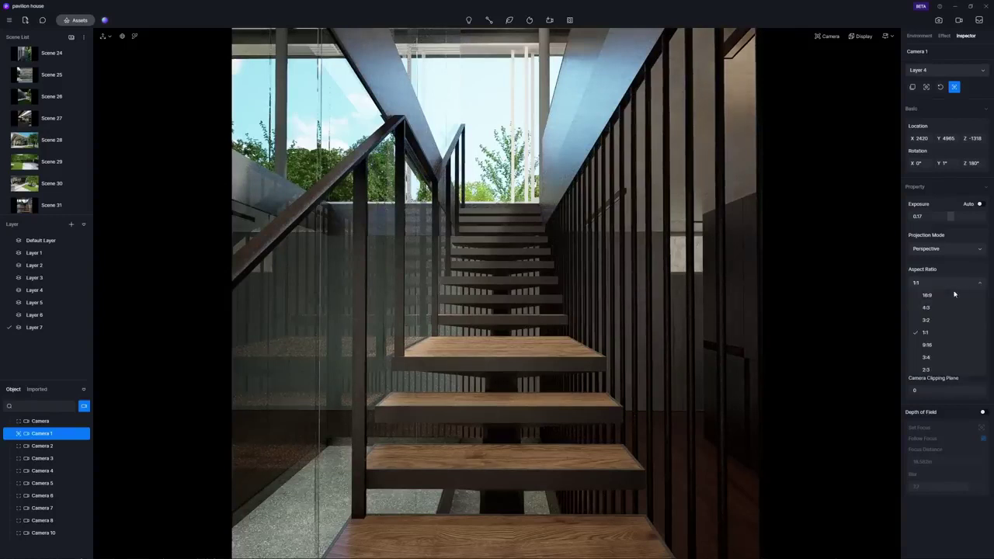
left_click(948, 345)
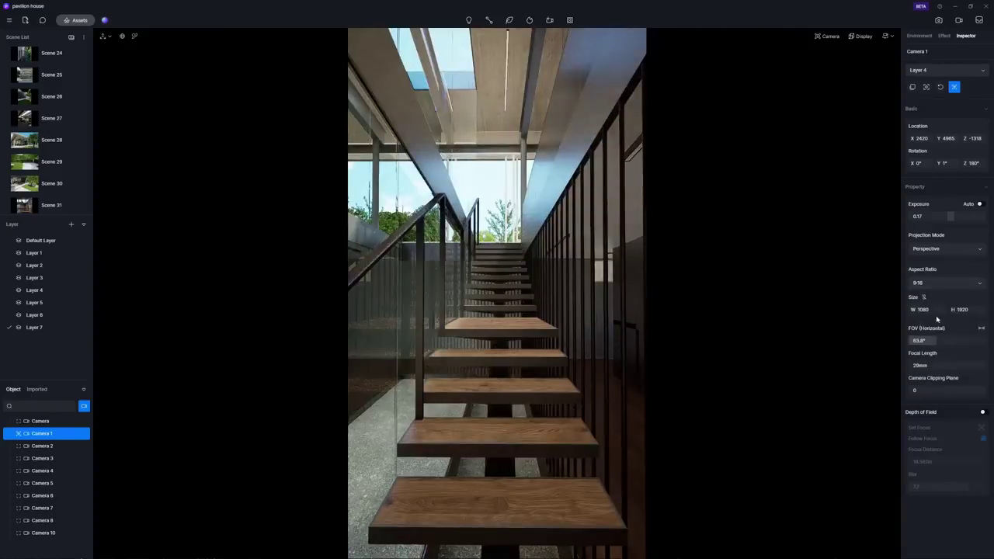
Set Camera 1's frame width to 1000 for a custom aspect ratio
left_click(930, 310)
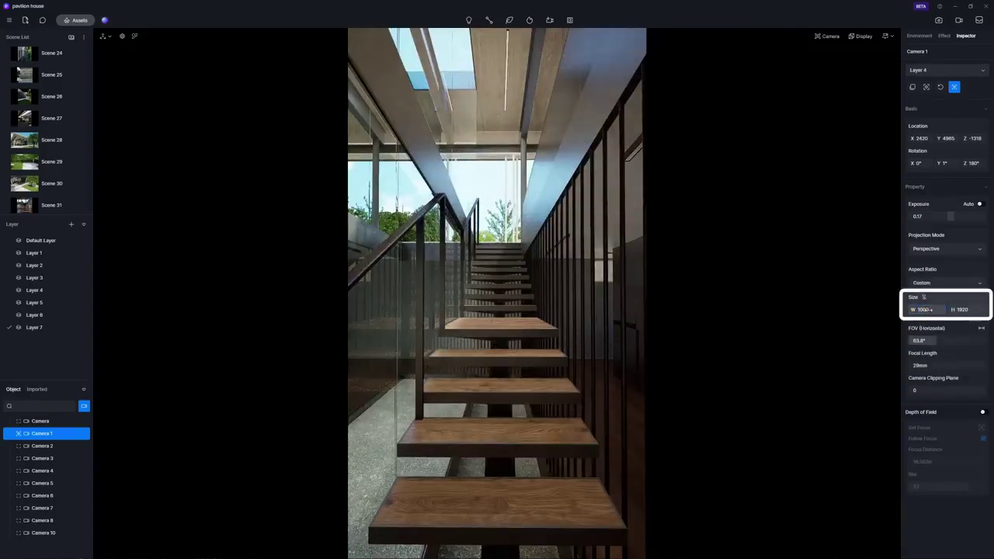
type("1000")
key("Return")
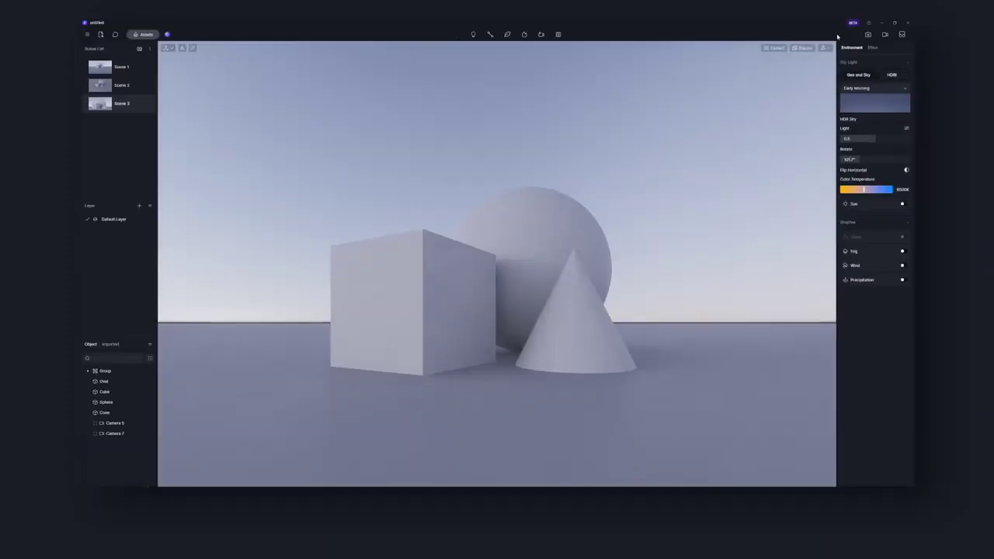
Open the video editor and add the current view as a new shot in Clip 2
left_click(885, 34)
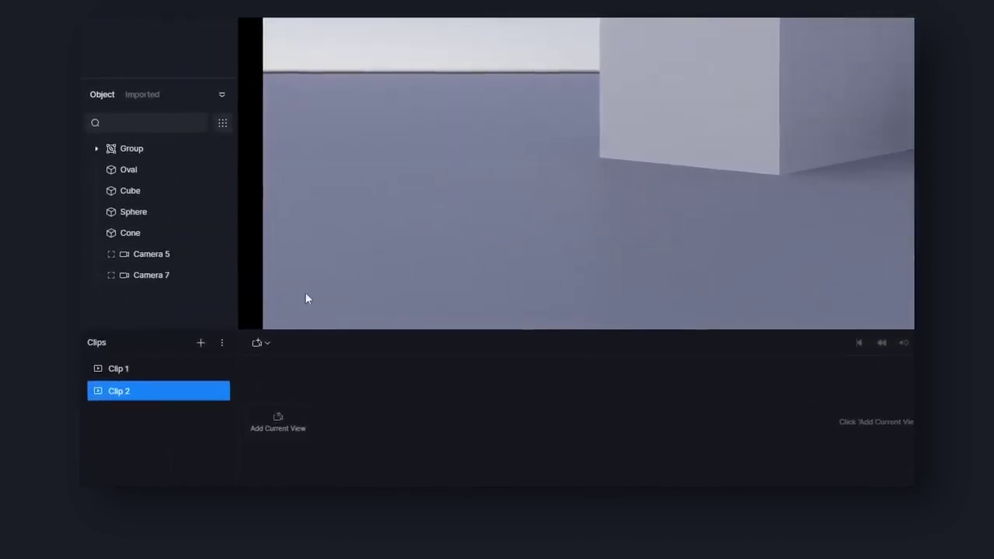
left_click(266, 342)
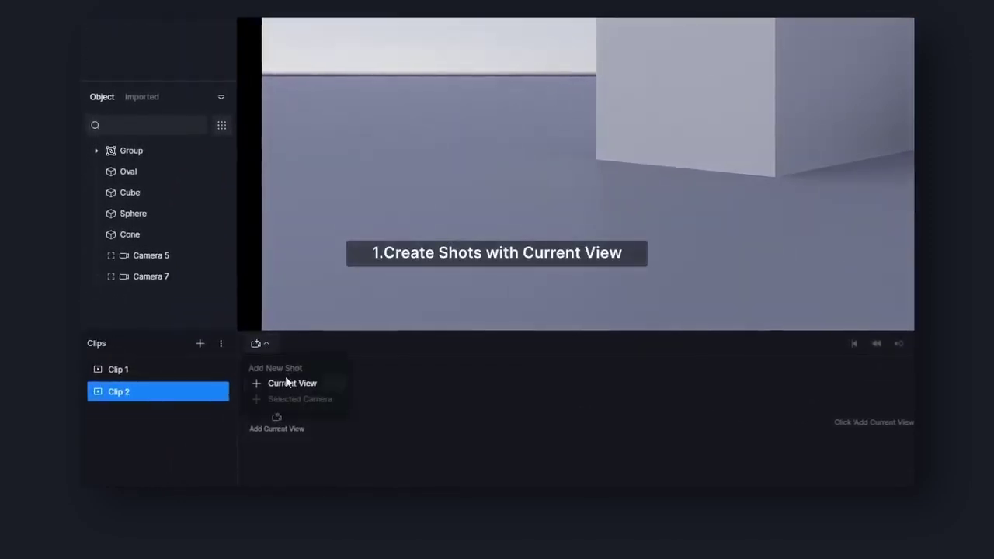
left_click(323, 384)
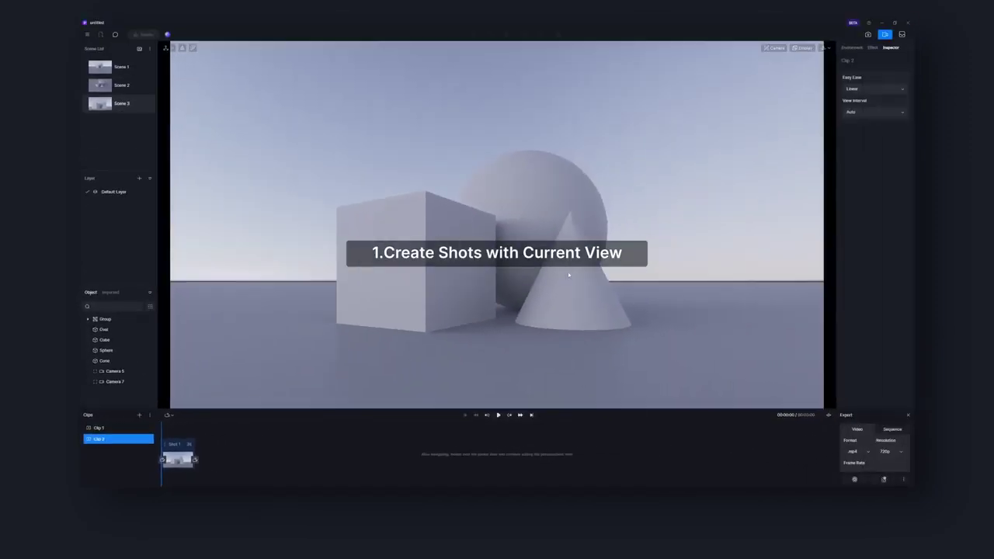
Turn the view around the shapes and add it after the first view of Shot 1
right_click_drag(569, 274, 428, 273)
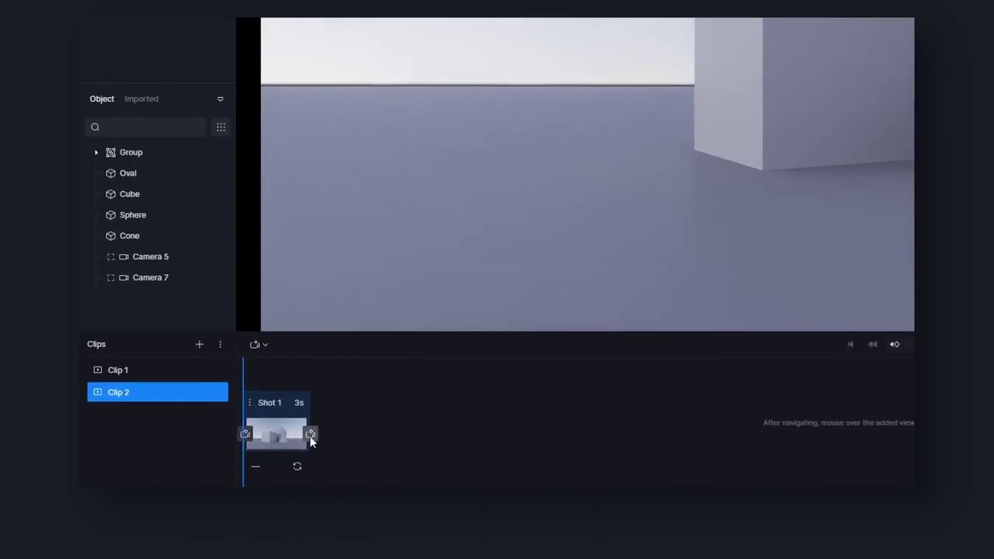
left_click(309, 433)
left_click(914, 344)
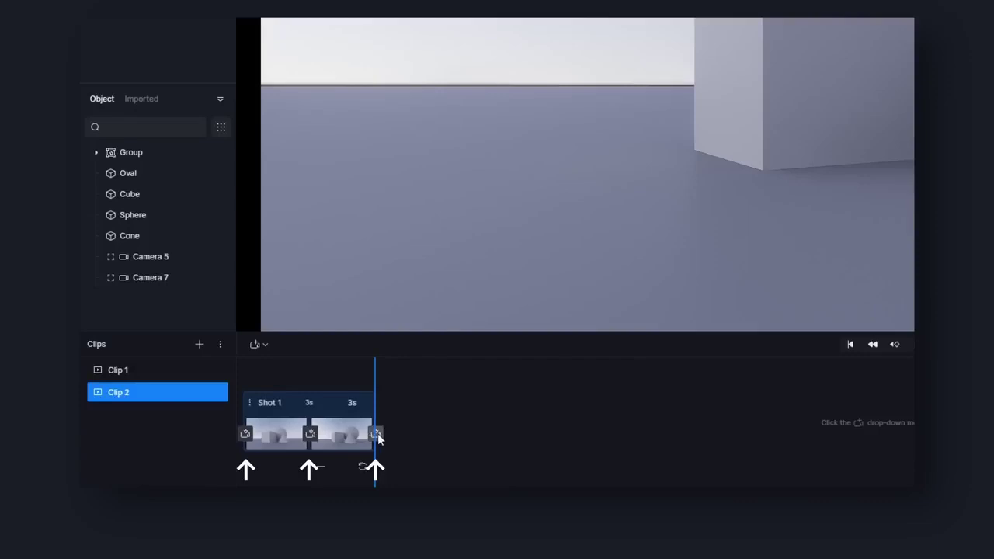
Insert the current view at the end, at the start and between existing views of Shot 1
left_click(375, 433)
left_click(245, 434)
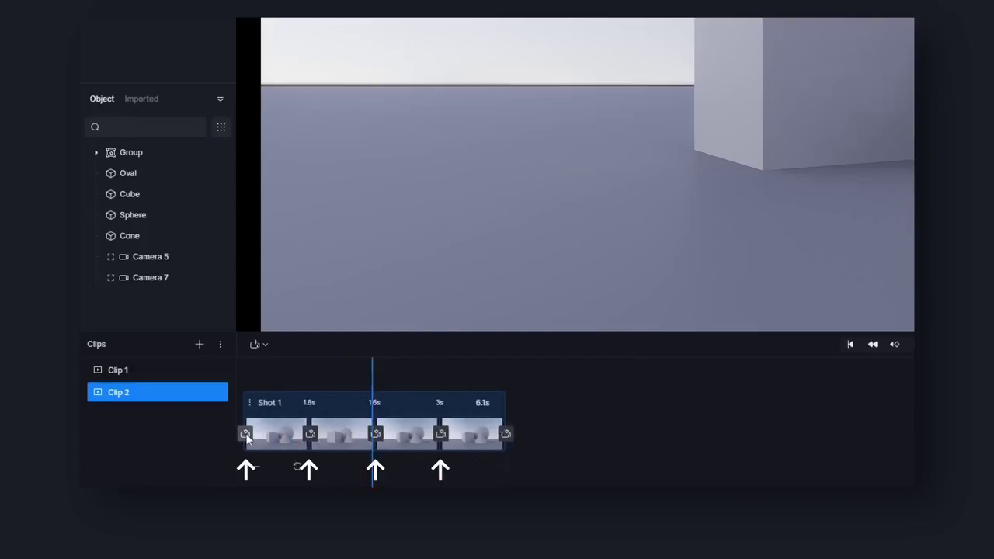
left_click(377, 434)
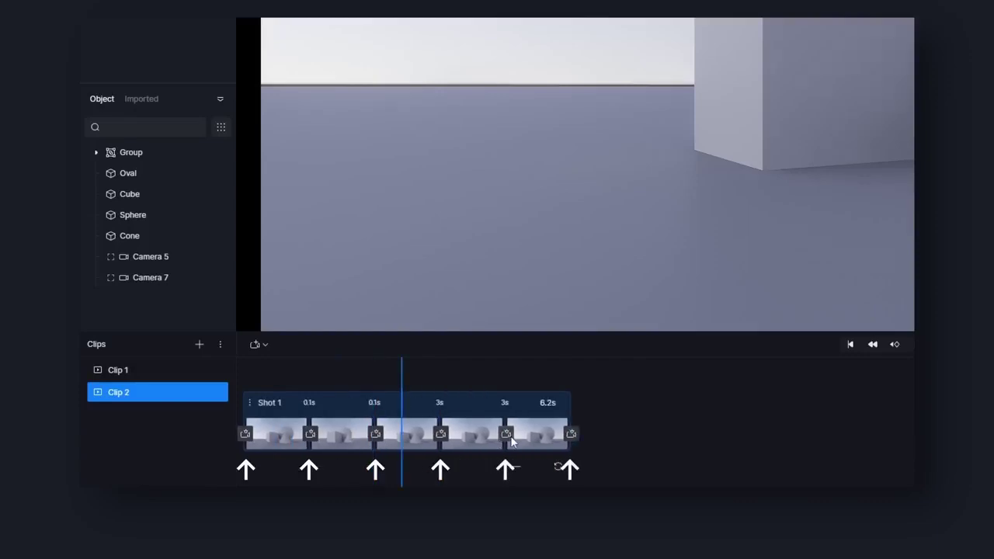
left_click(511, 437)
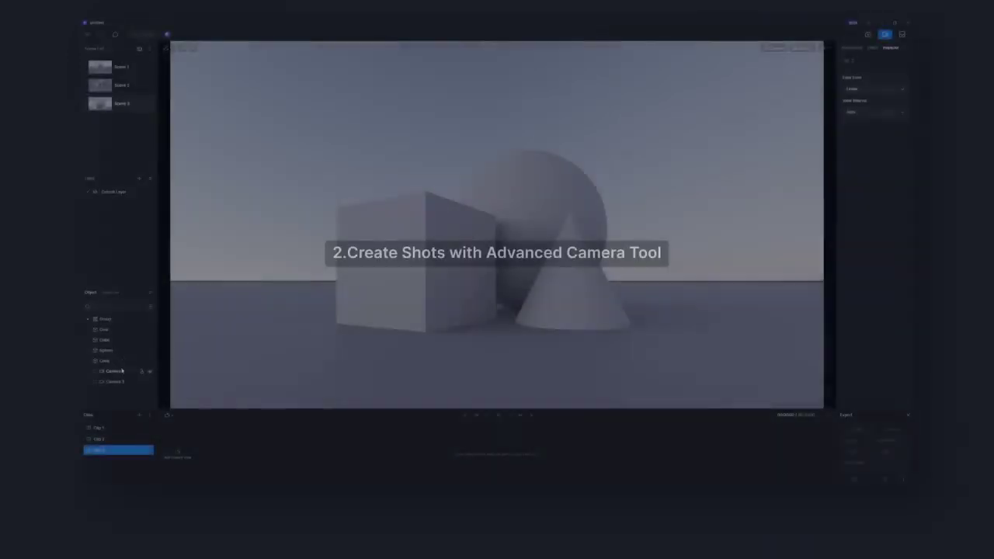
Add Camera 5's view as a new shot in Clip 3 and append Camera 3's view to it
left_click(121, 371)
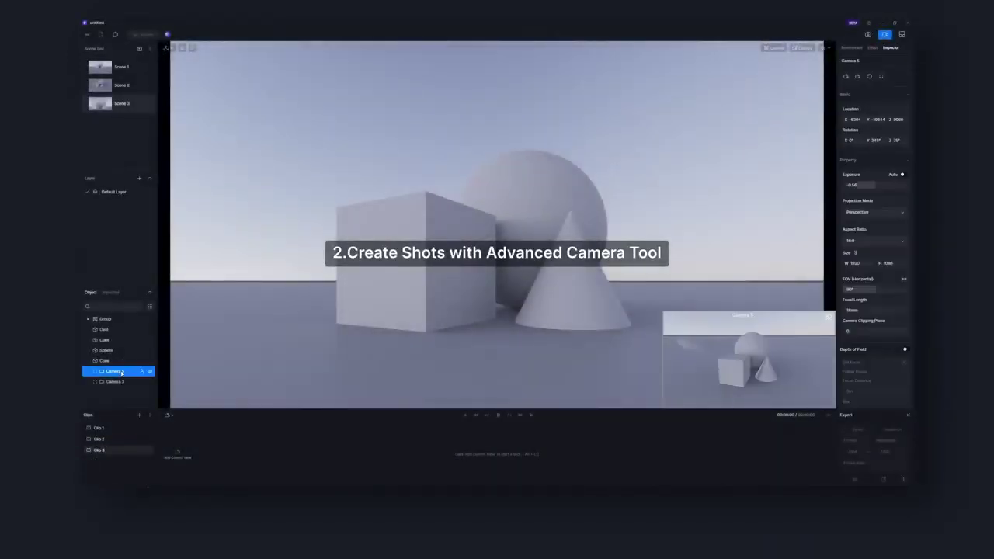
left_click(170, 416)
left_click(190, 442)
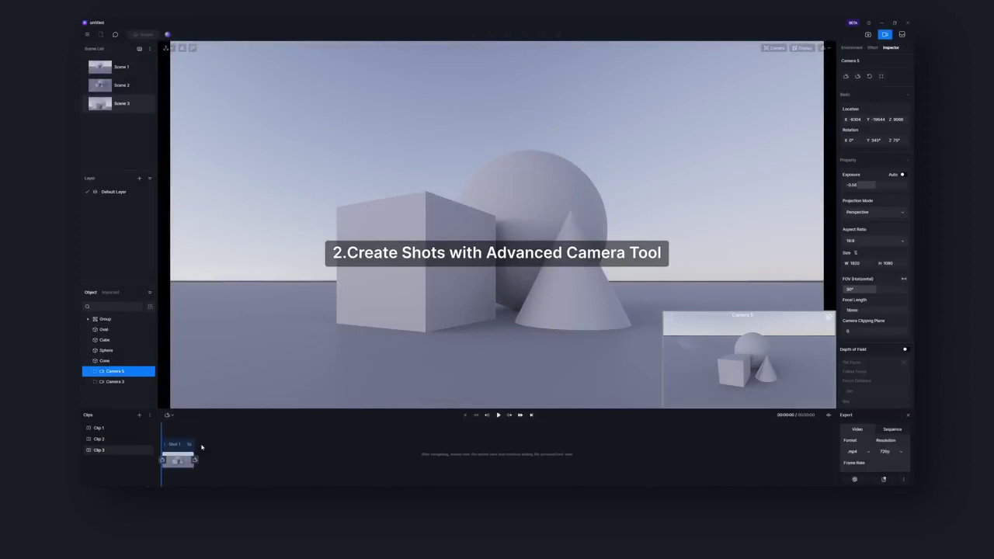
left_click(115, 382)
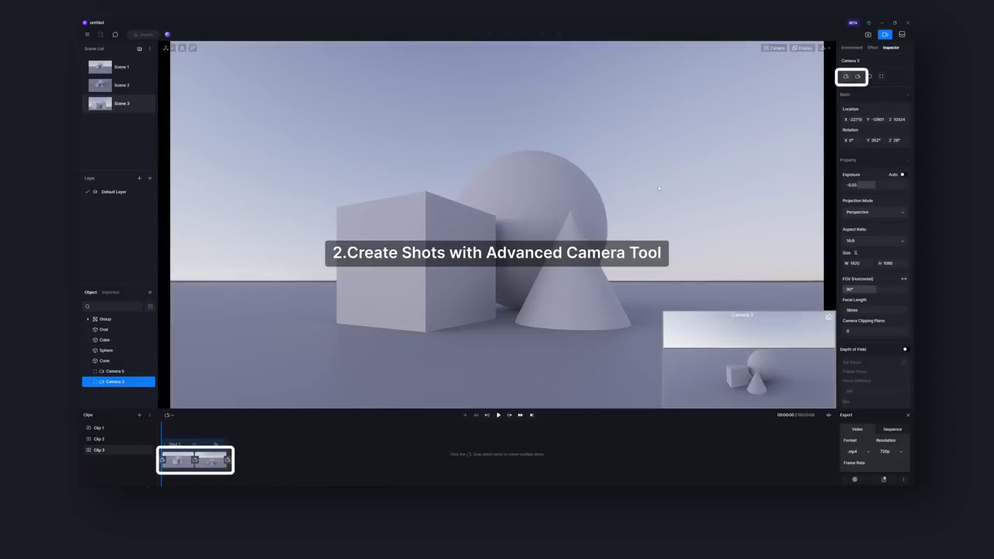
Play back Clip 3 of the shapes project and Clip 1 of the residence project
left_click(498, 414)
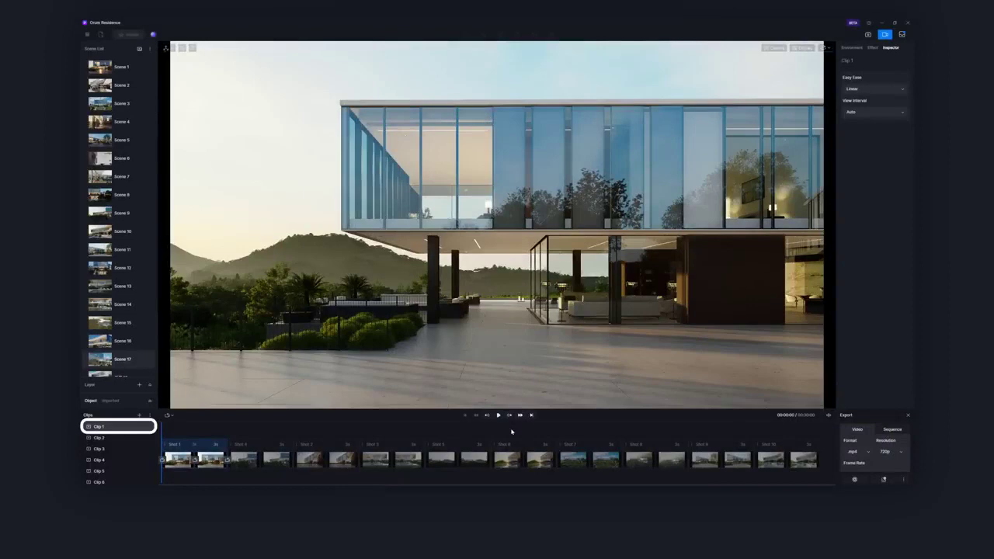
left_click(498, 416)
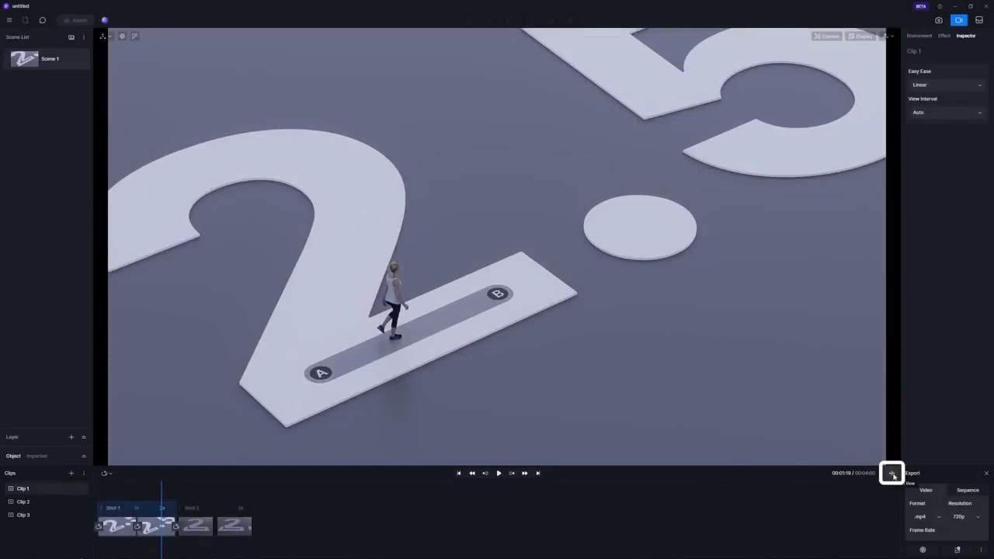
Switch the timeline to its time-scale display, select the walking woman and shift her last keyframe earlier toward the end of Shot 1
left_click(892, 473)
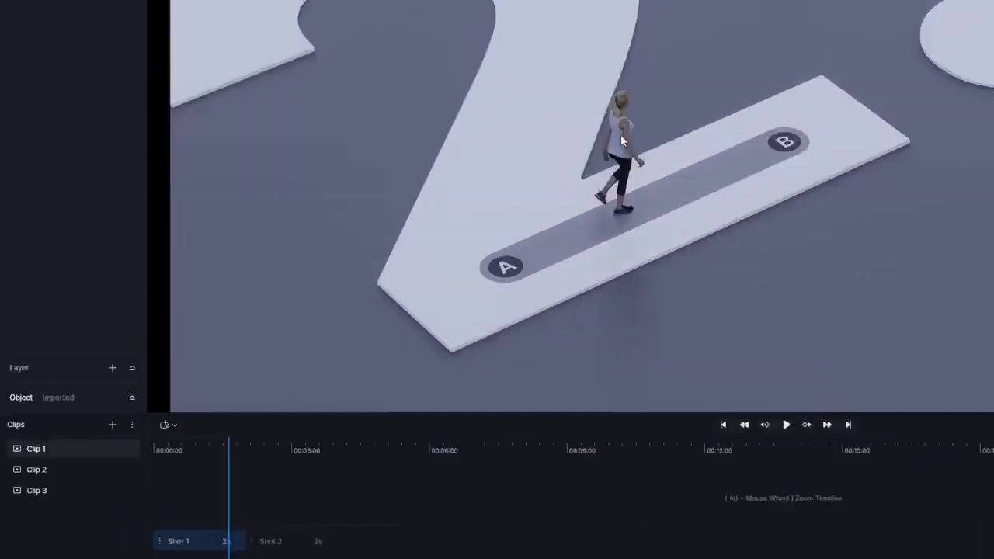
left_click(395, 295)
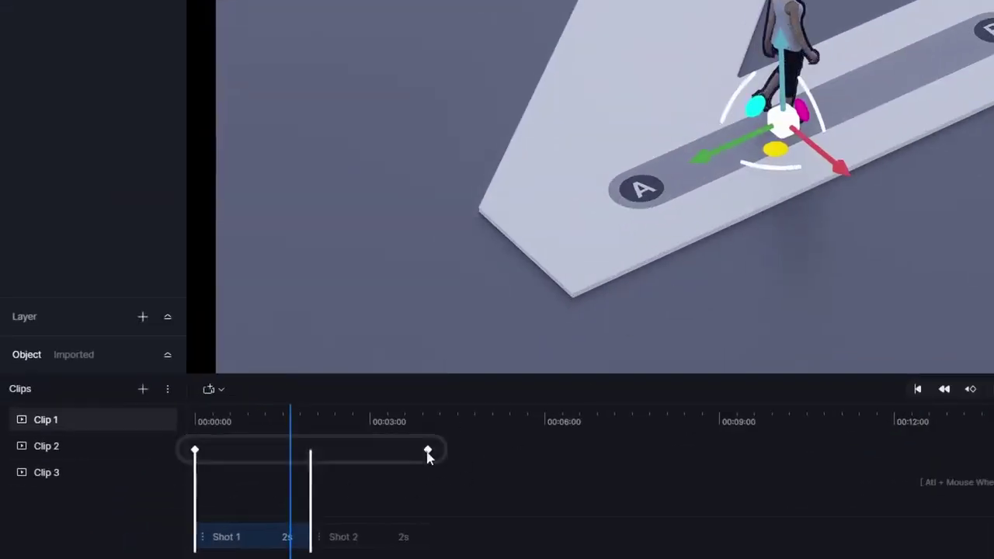
left_click_drag(427, 452, 342, 457)
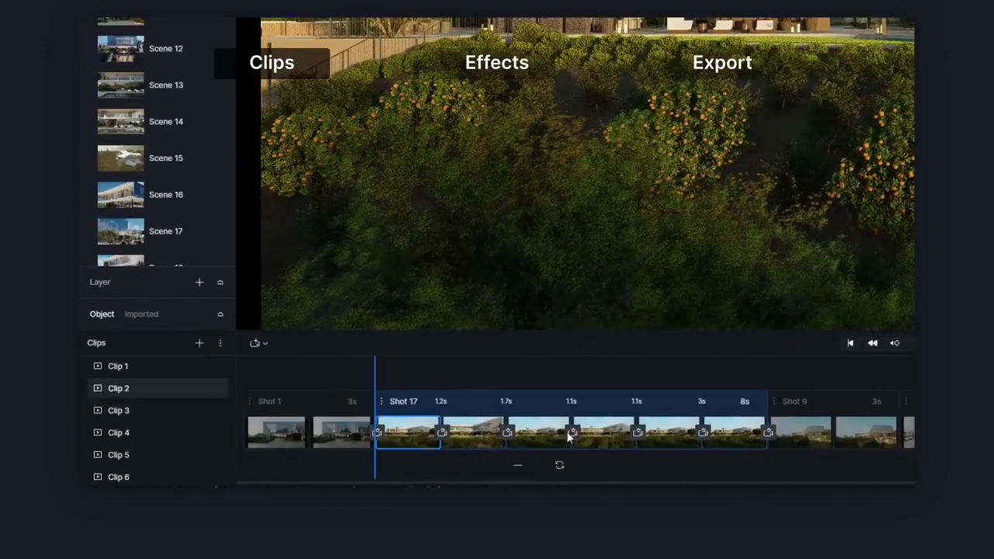
Select the first, second, fourth and sixth views of Shot 17 in Clip 2 and move them together toward the shot's start
left_click(407, 462, "shift")
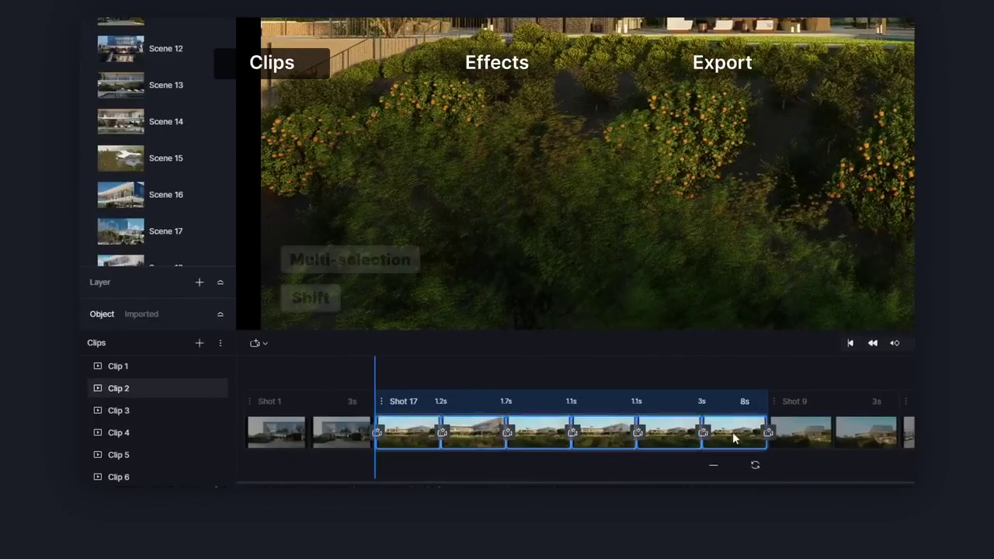
left_click(541, 433, "ctrl")
left_click(663, 433, "ctrl")
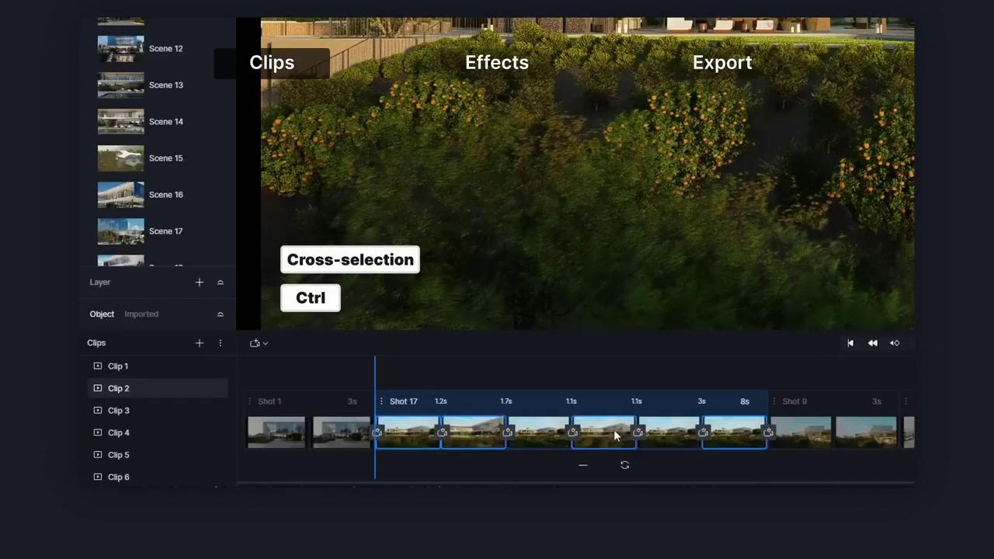
left_click_drag(614, 432, 438, 431)
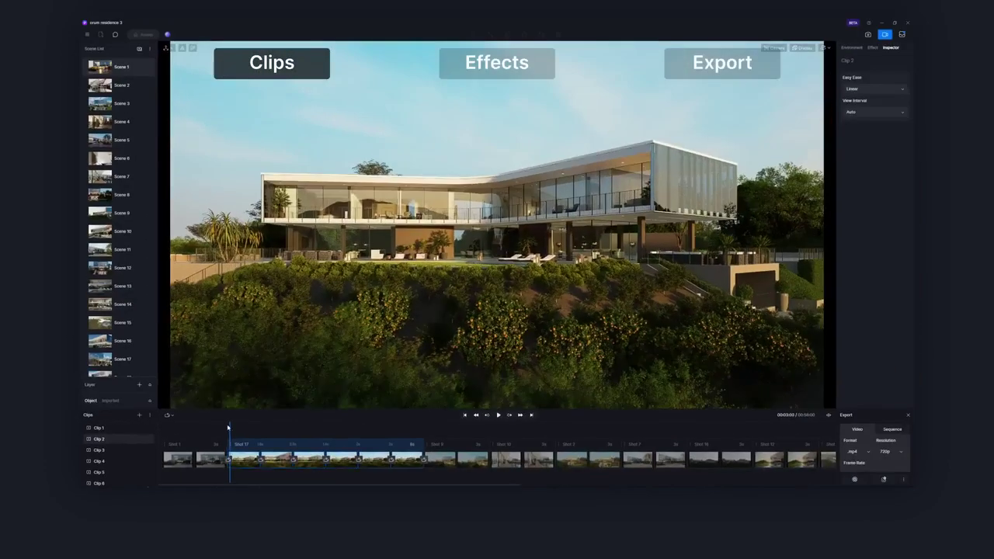
Select Shots 9, 2, 7 and 12 in Clip 2 and move them together in front of Shot 17
left_click(467, 444)
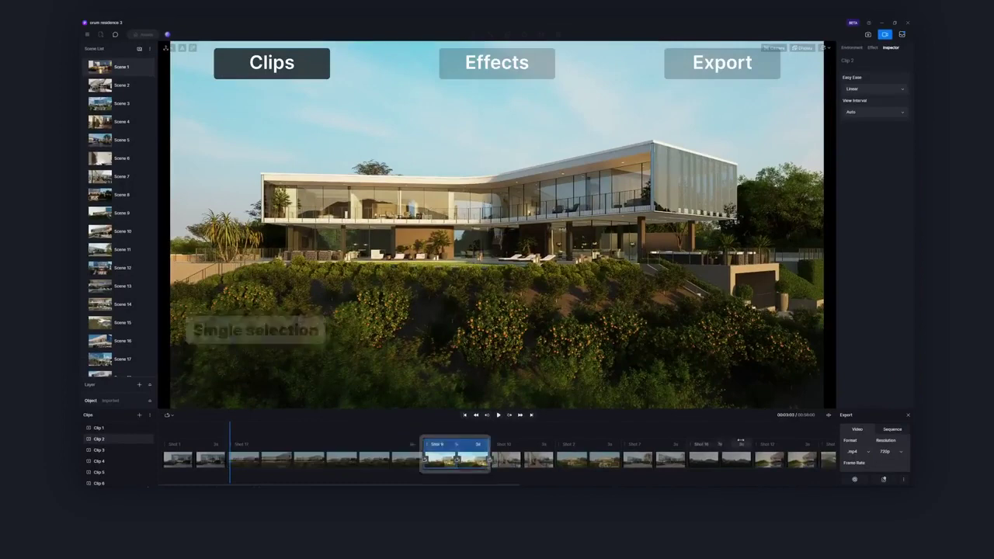
left_click(796, 444, "shift")
left_click(513, 444, "ctrl")
left_click(714, 442, "ctrl")
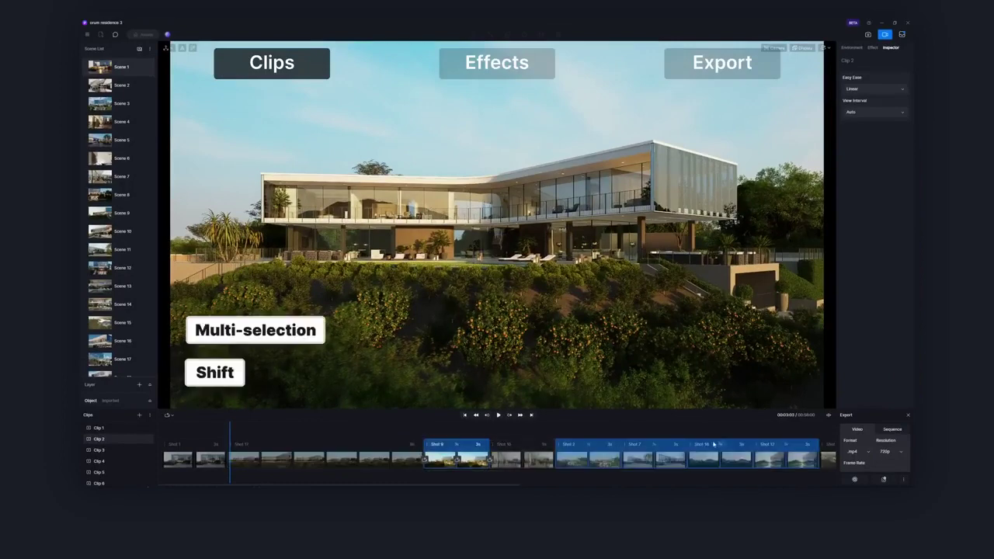
left_click_drag(470, 441, 298, 442)
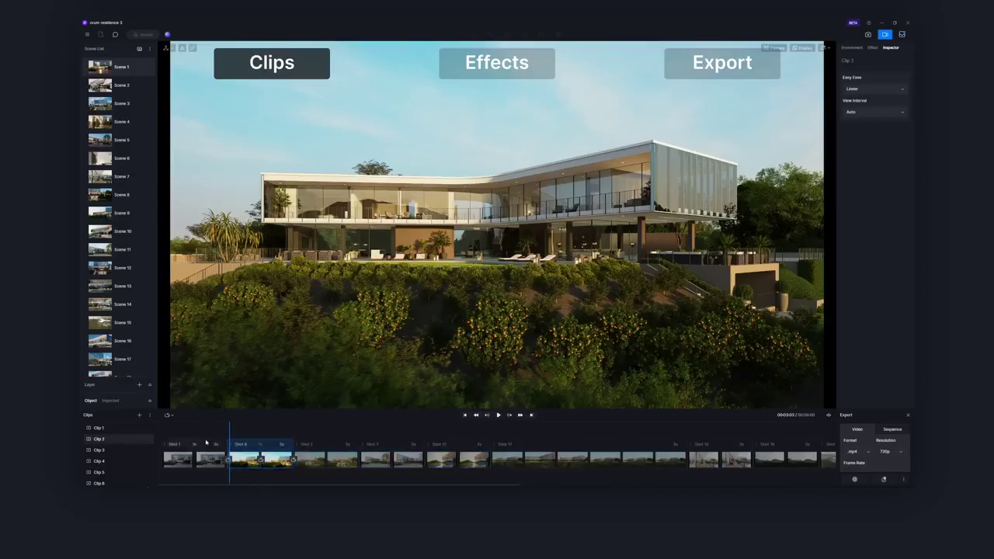
Select Shots 1, 9, 7 and 17 in Clip 2 and delete them together
left_click(206, 441)
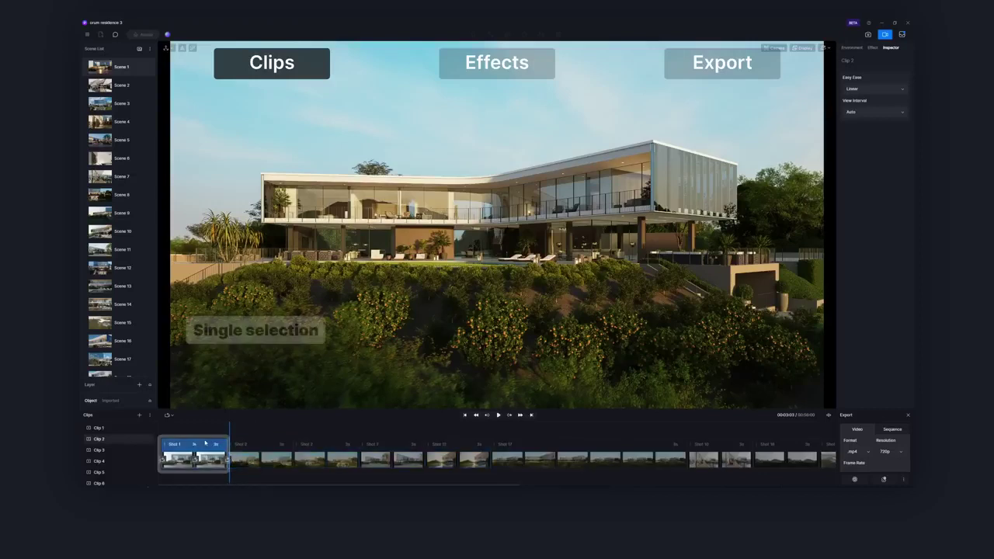
left_click(667, 442, "shift")
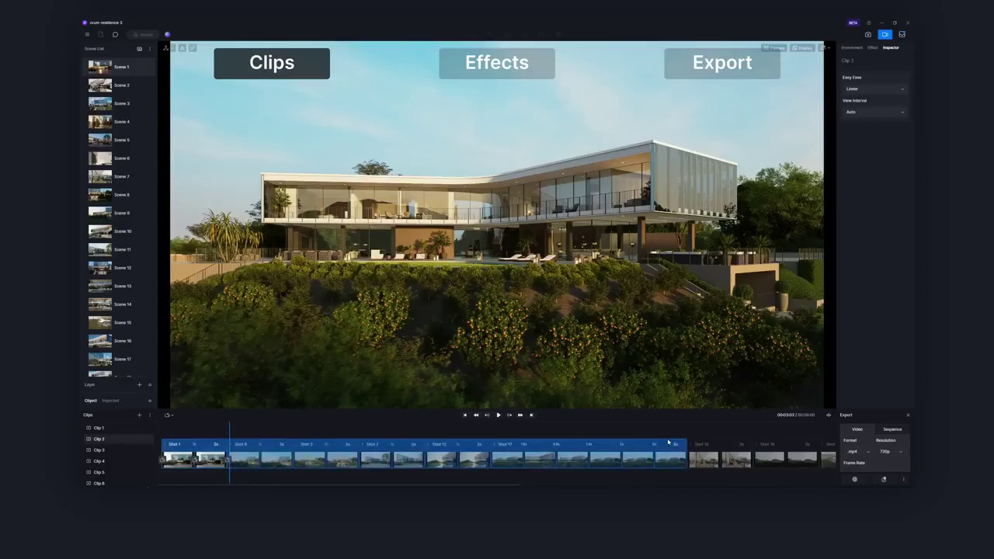
left_click(458, 442, "ctrl")
left_click(340, 441, "ctrl")
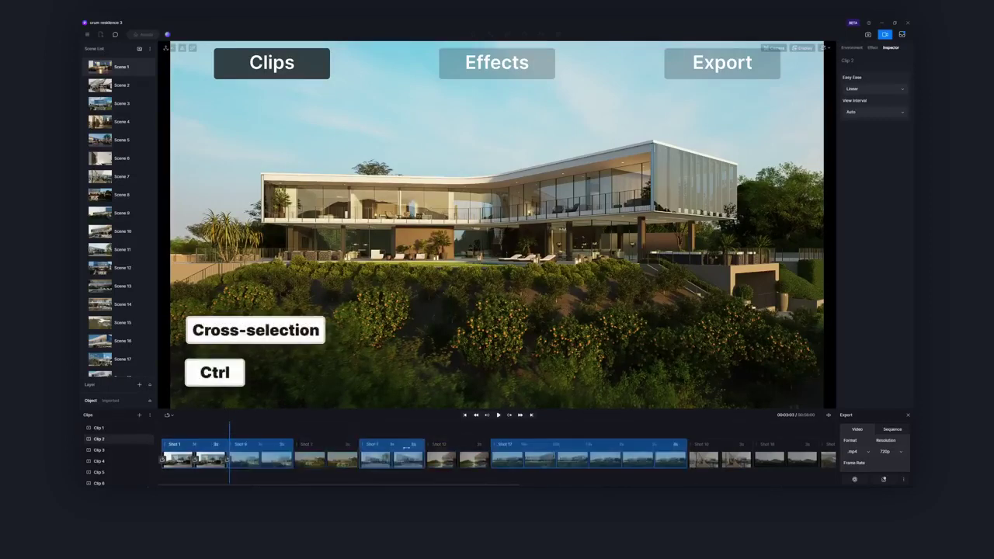
right_click(402, 444)
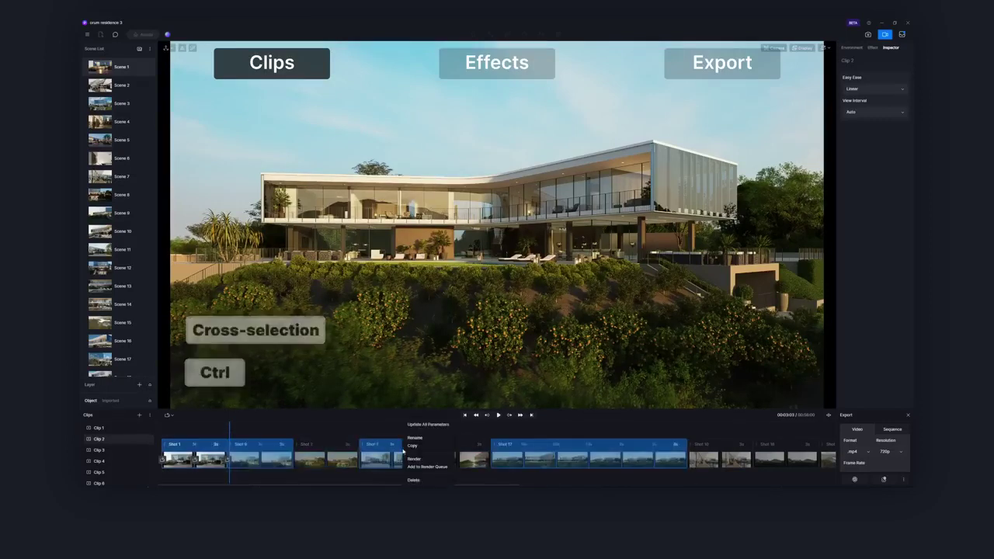
left_click(413, 480)
left_click(528, 430)
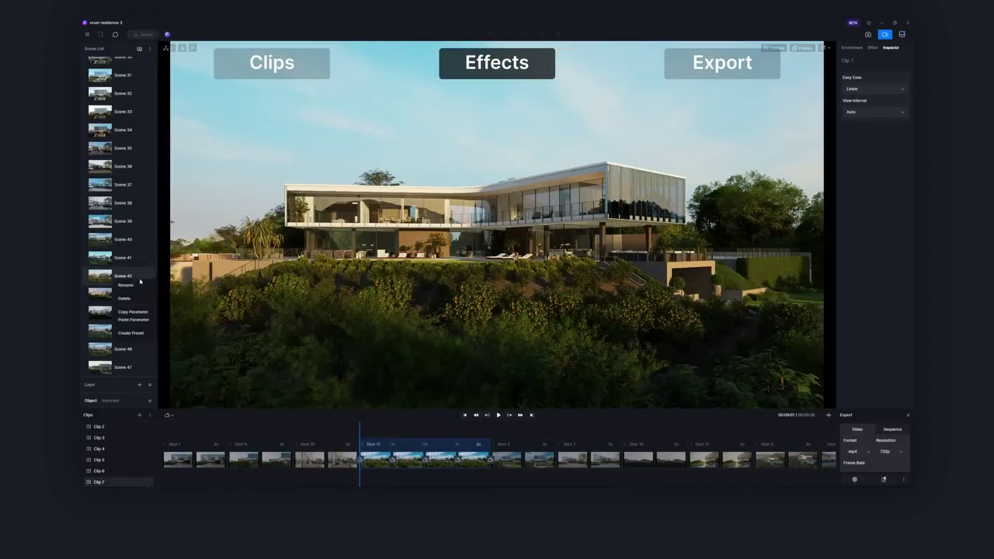
Copy Scene 42's parameters and paste them onto the first view of Shot 17 in Clip 7
left_click(144, 312)
right_click(371, 461)
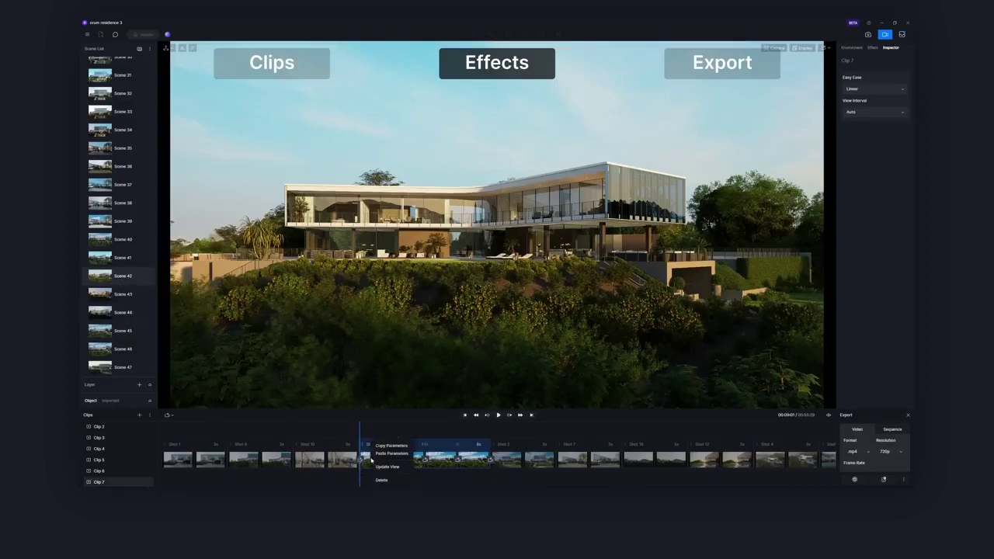
left_click(380, 455)
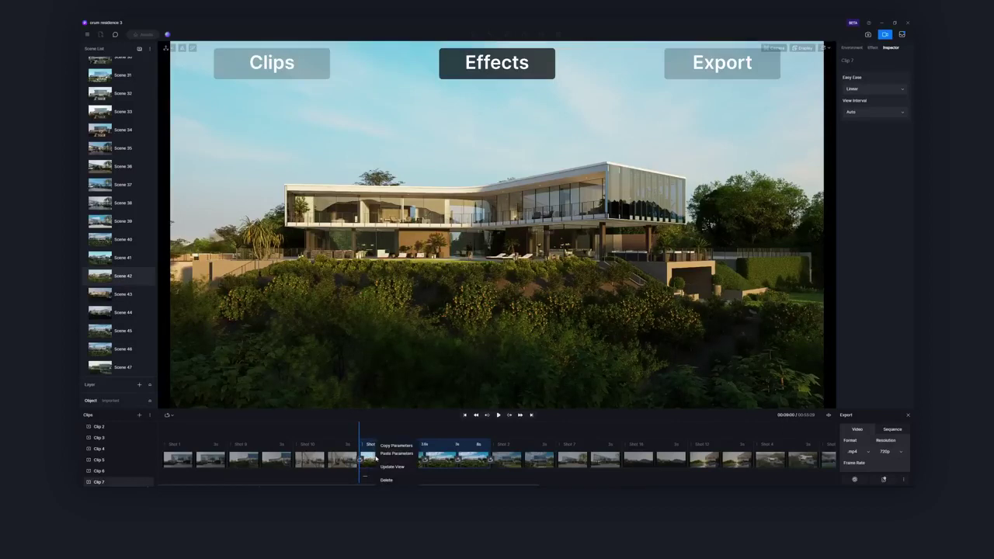
Paste the copied parameters onto the other chosen views of Shot 17 and update all parameters of that shot
left_click(377, 454)
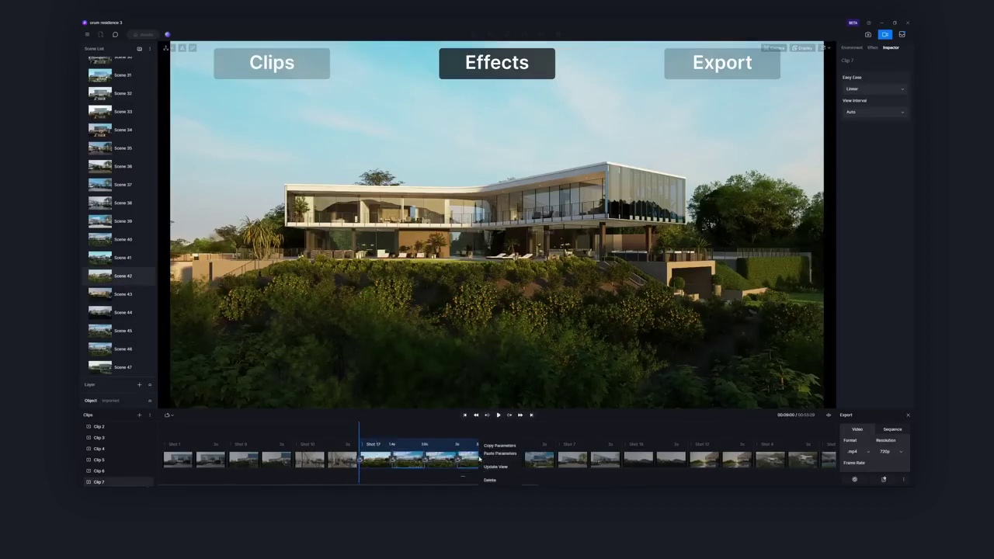
left_click(488, 458)
left_click(529, 430)
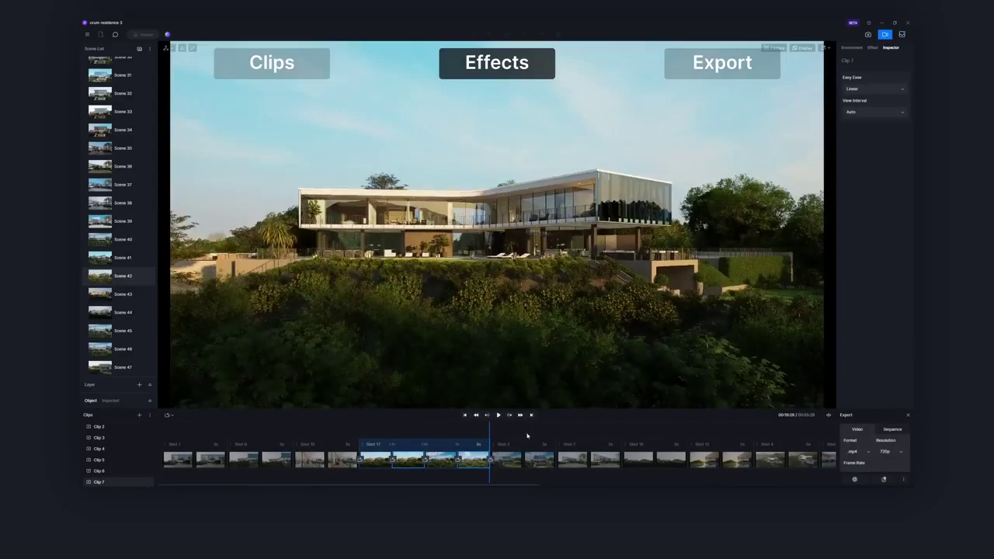
right_click(413, 443)
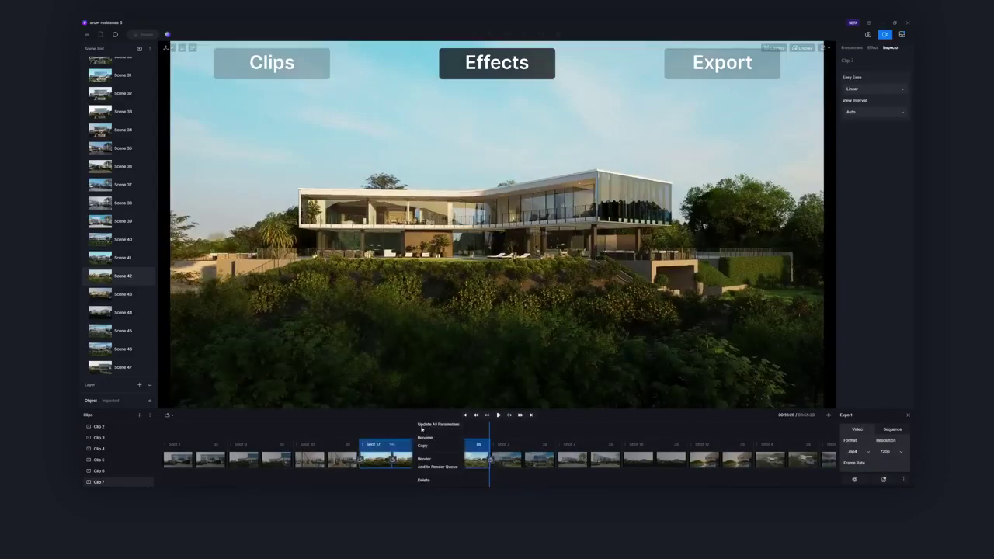
left_click(434, 428)
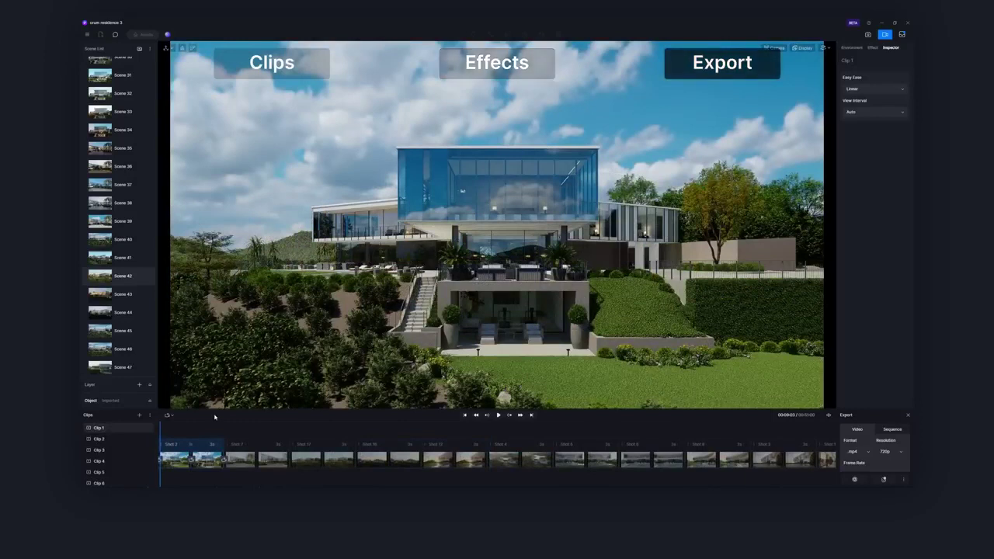
Select the first five shots of Clip 1 plus the seventh, ninth and tenth, and add them to the render queue
right_click(204, 455)
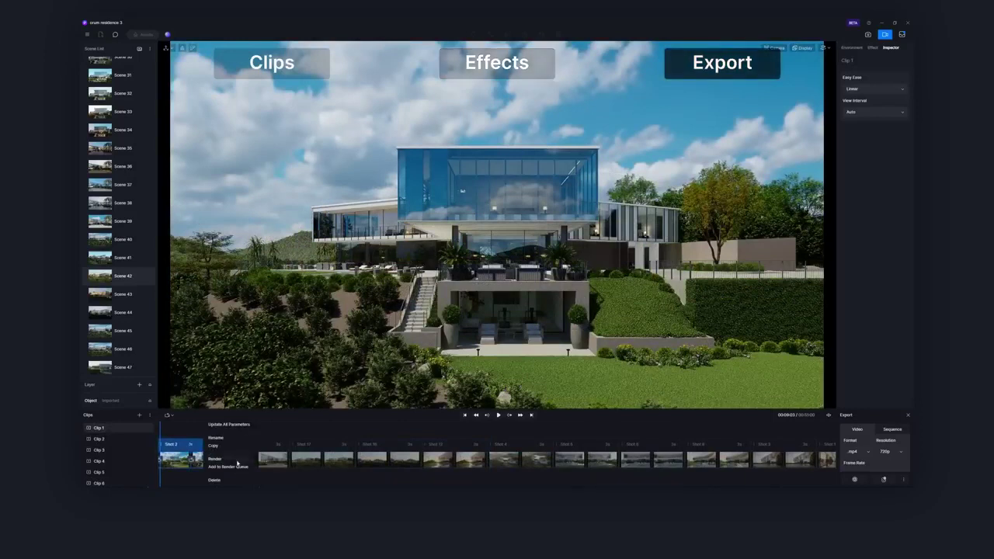
left_click(272, 420)
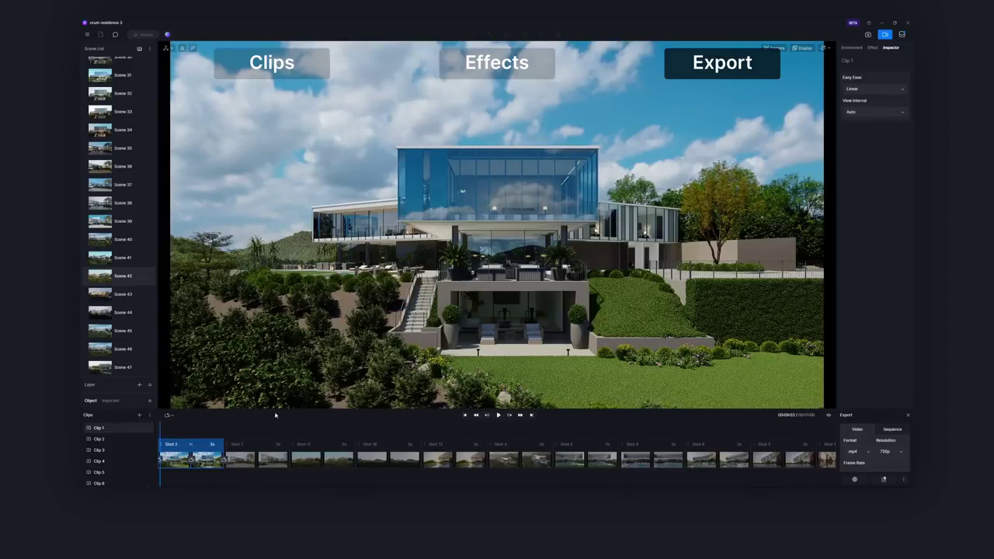
left_click(469, 451, "shift")
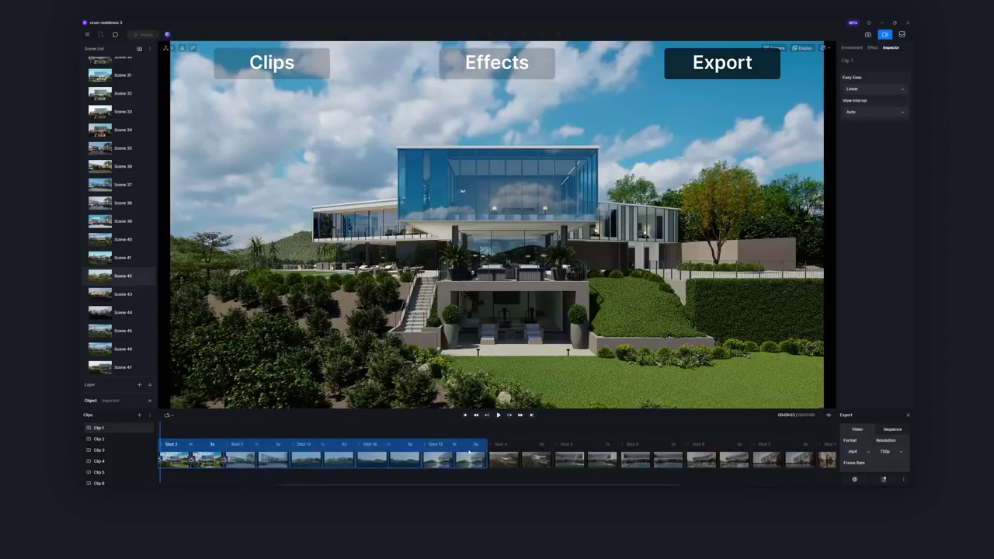
left_click(590, 454, "ctrl")
left_click(730, 454, "ctrl")
left_click(768, 451, "ctrl")
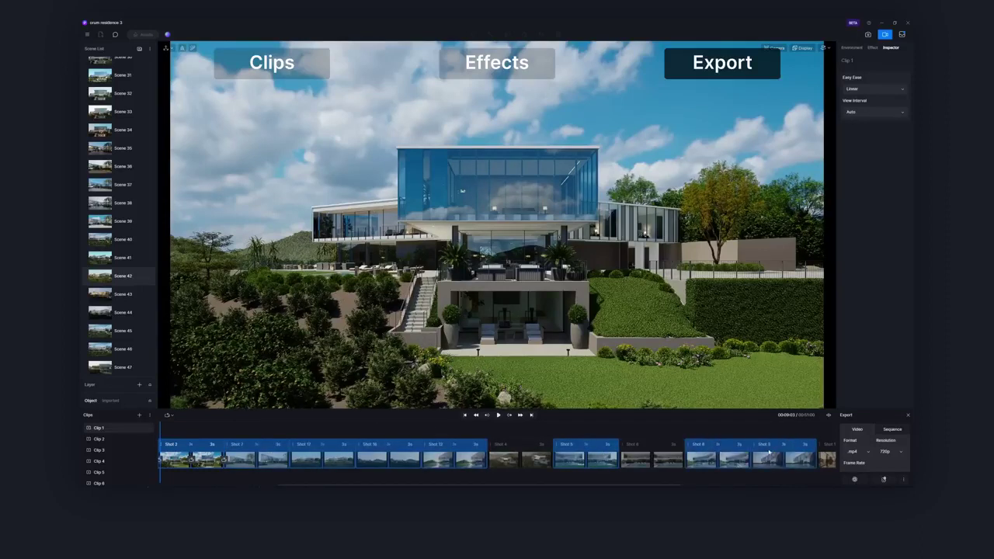
right_click(590, 454)
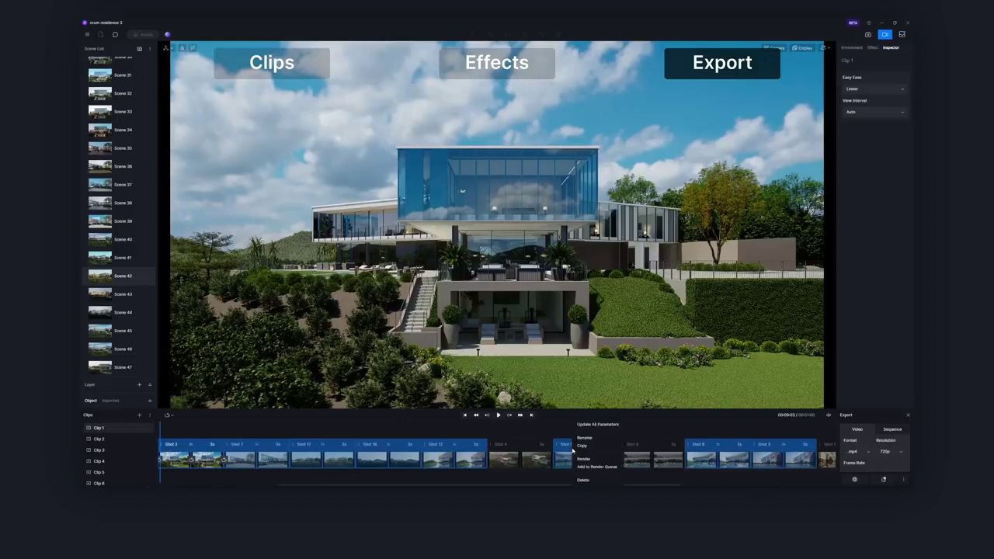
left_click(614, 467)
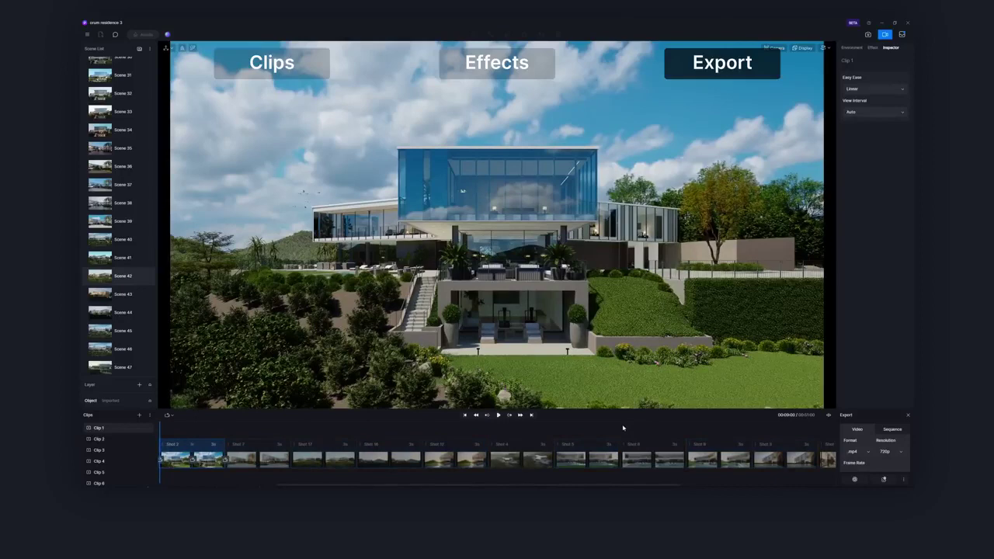
Add Clip 1 to the render queue, as well as all clips of the project at once
left_click(99, 427)
right_click(130, 428)
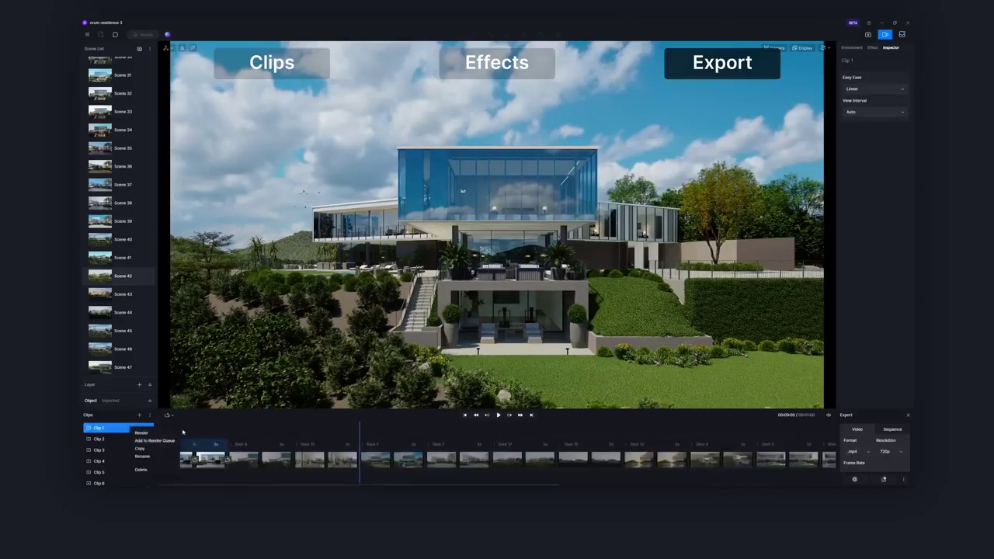
left_click(155, 440)
left_click(150, 414)
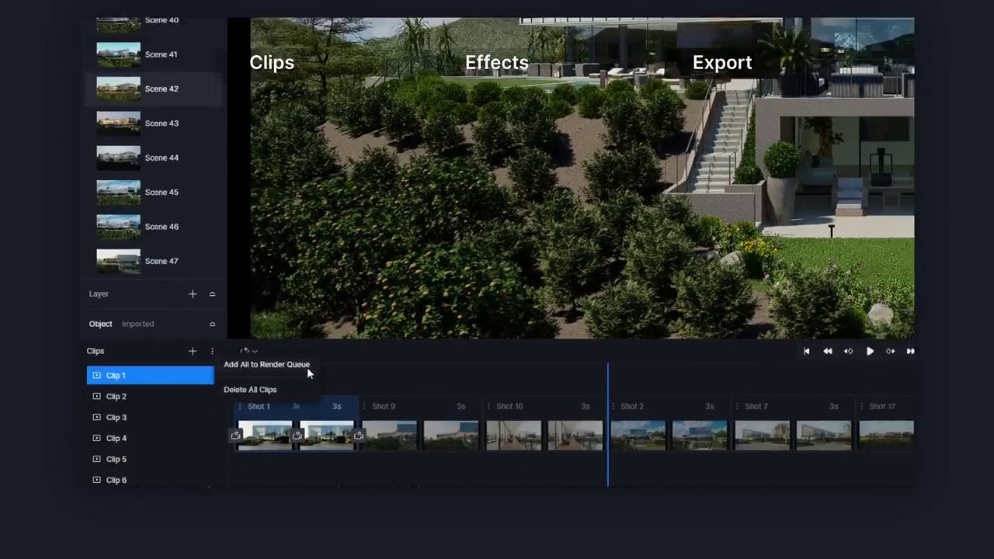
left_click(307, 365)
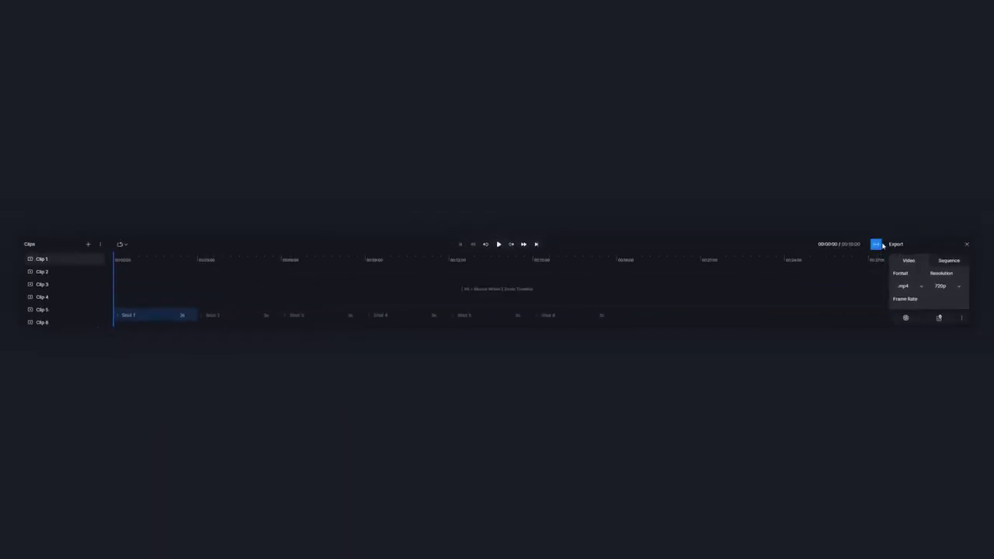
Zoom Clip 1's timeline out and in to examine its shots at different time scales
scroll(347, 267, "down", 2, "alt")
scroll(345, 269, "up", 4, "alt")
scroll(344, 269, "down", 2, "alt")
scroll(345, 270, "up", 2, "alt")
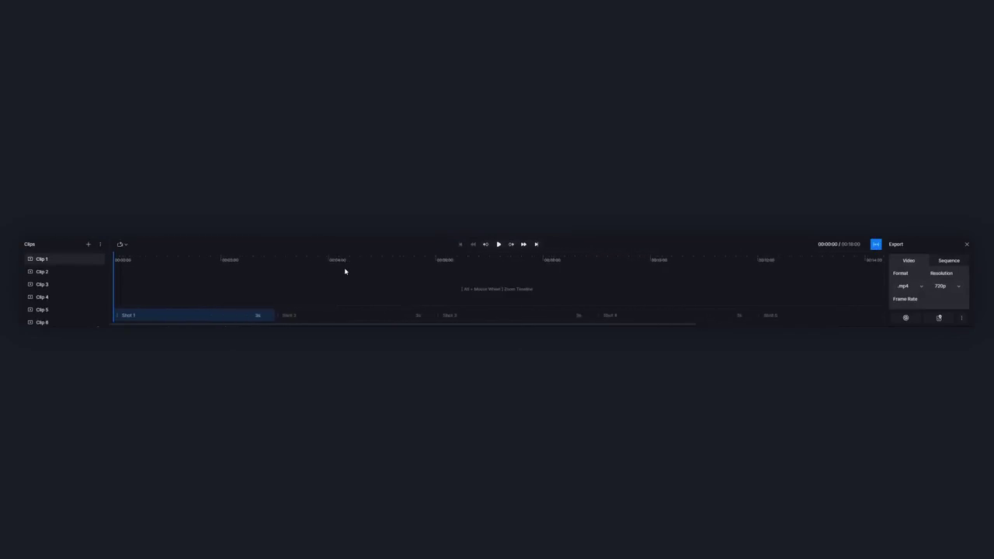
mouse_move(69, 261)
left_mouse_down()
mouse_move(66, 321)
mouse_move(73, 256)
left_mouse_up()
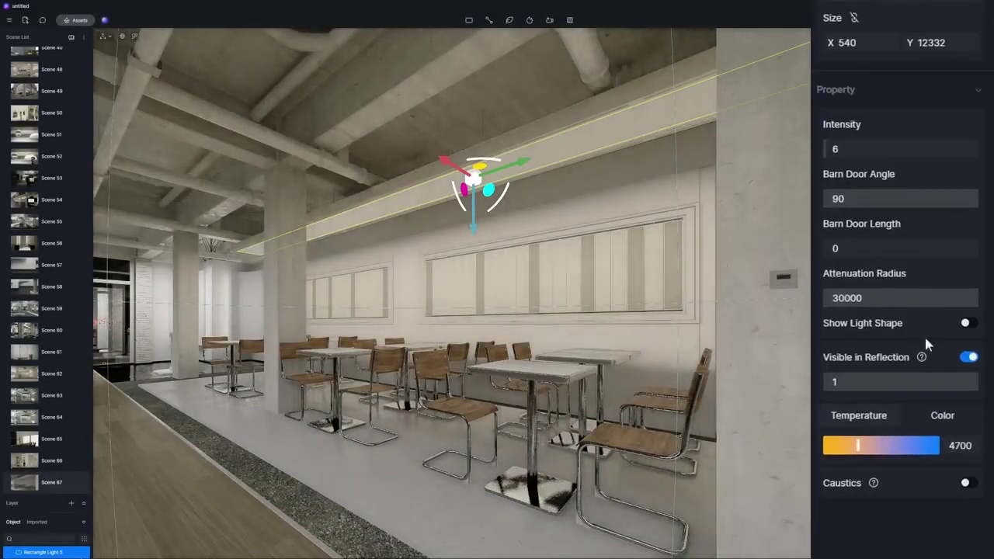
Turn on Show Light Shape for Rectangle Light 5 in the café interior and deselect the light
left_click(967, 323)
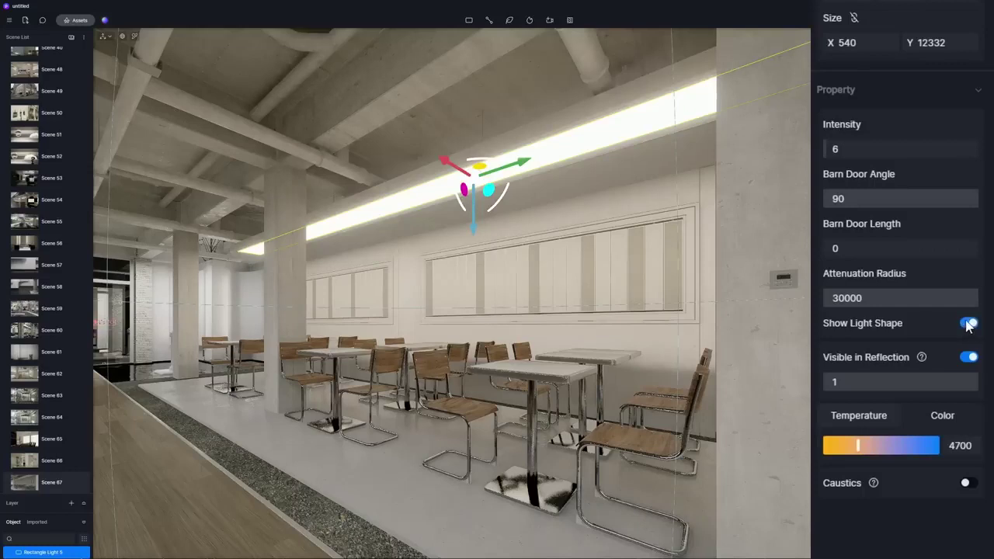
key("Escape")
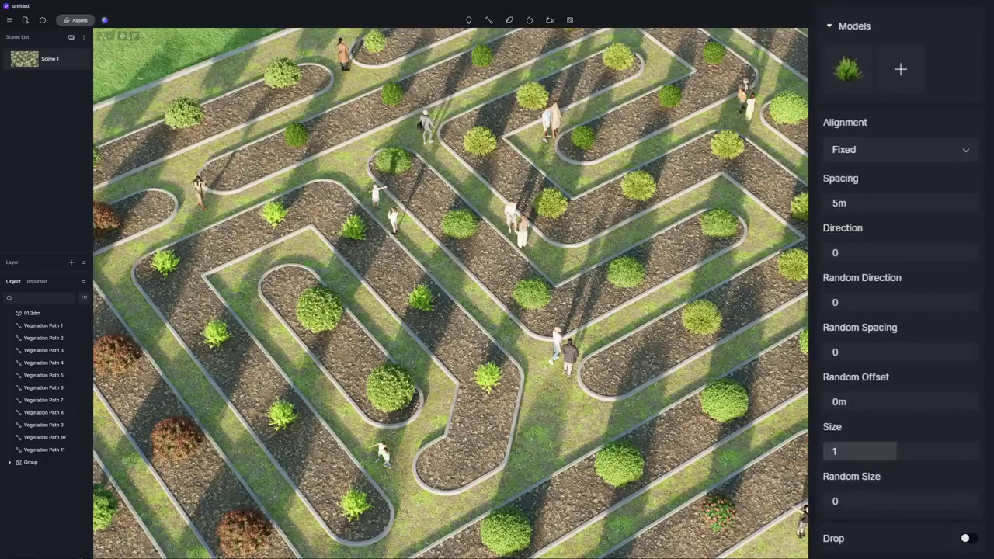
Select Vegetation Path 1 through Vegetation Path 11 together and set their spacing to 0.8 m and random direction to 1
left_click(43, 325)
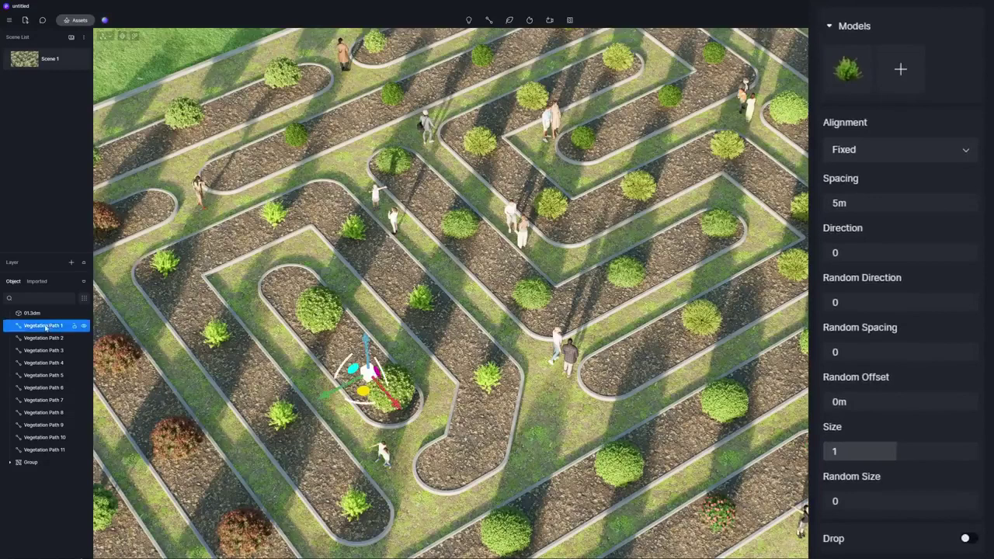
left_click(52, 453, "shift")
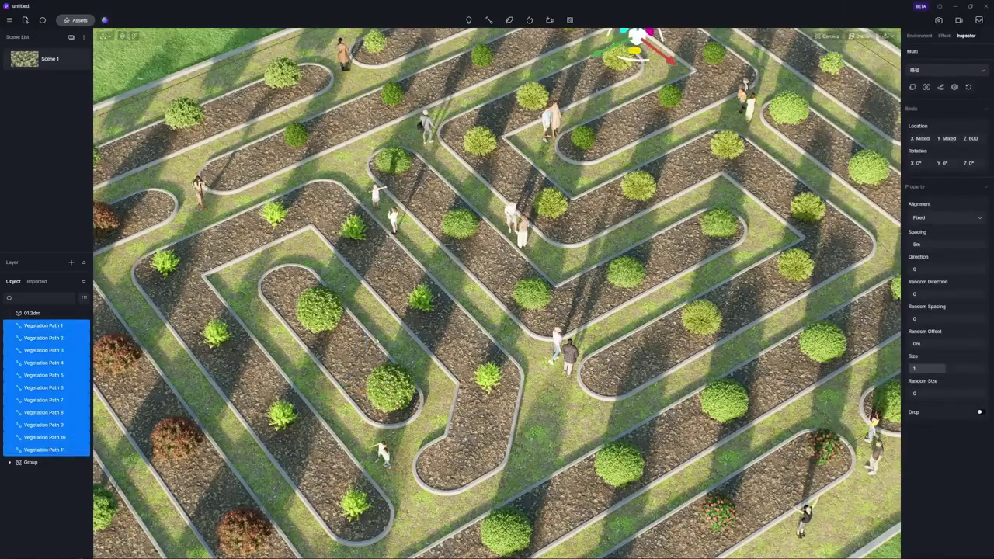
left_click(944, 245)
type("0.5")
key("Return")
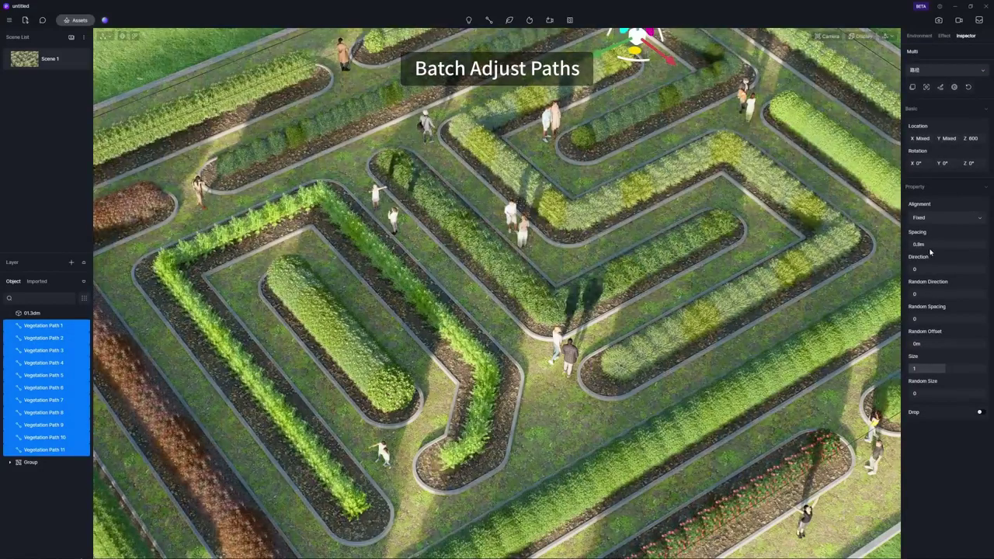
left_click(943, 294)
type("1")
key("Return")
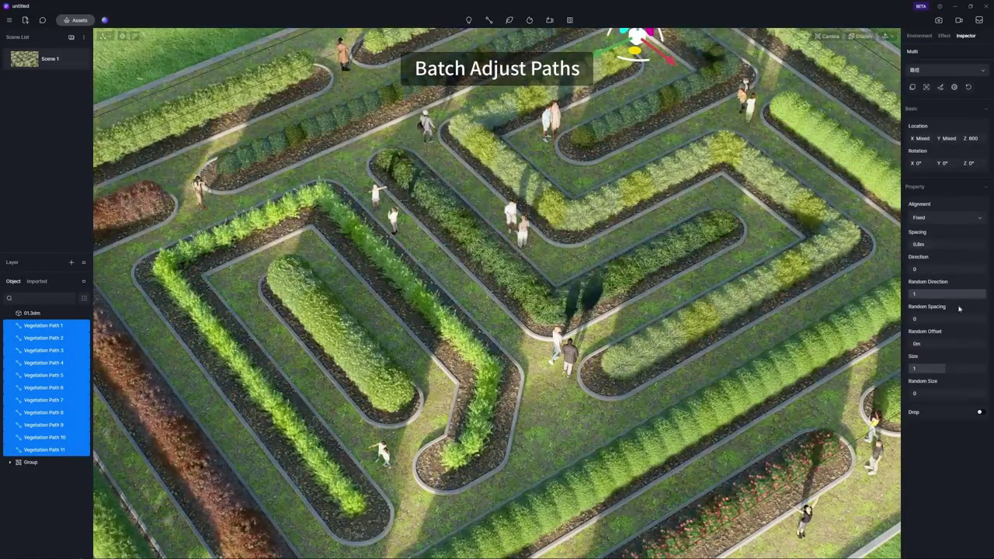
Increase the selected vegetation paths' size to 1.76 and random size to about 0.36, and deselect them
left_click_drag(956, 368, 973, 365)
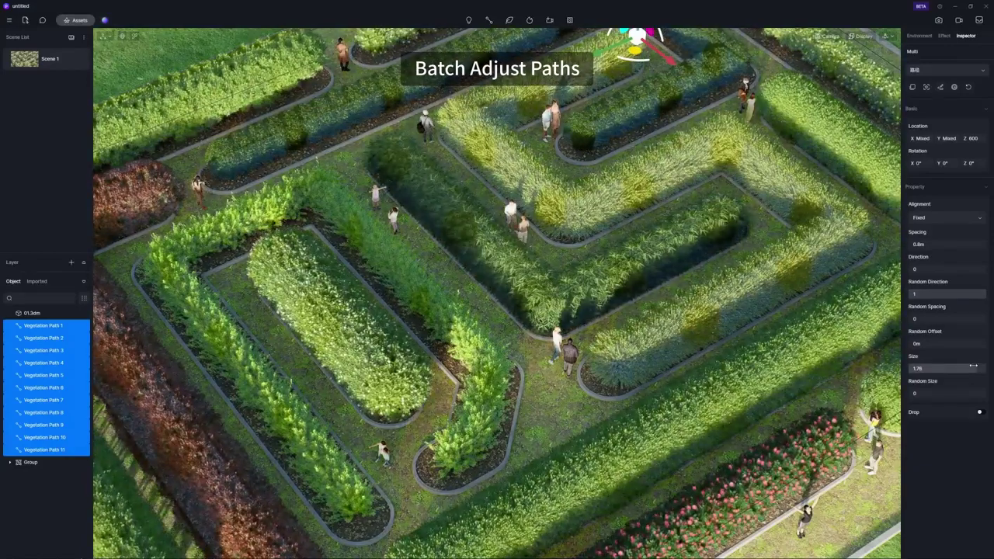
left_click_drag(924, 393, 936, 397)
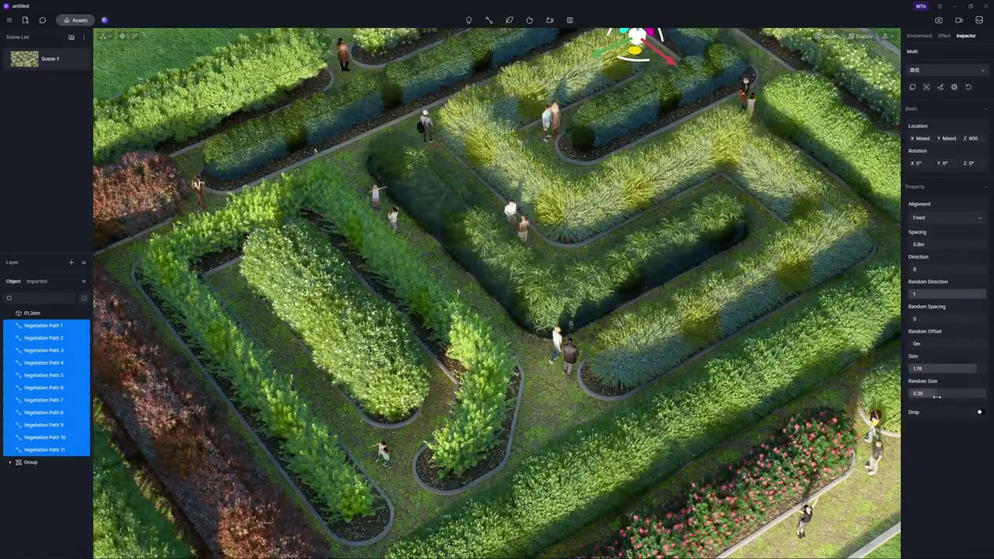
key("Escape")
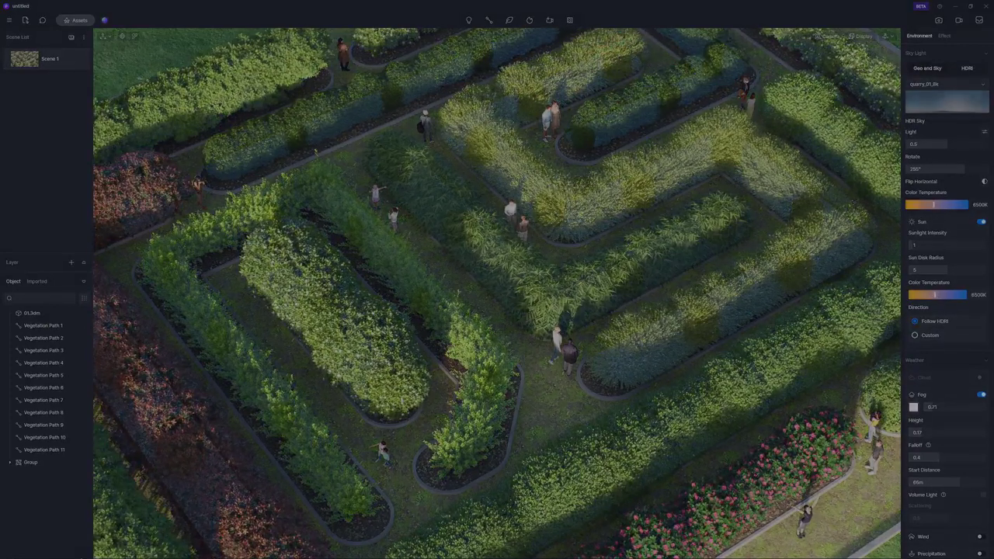